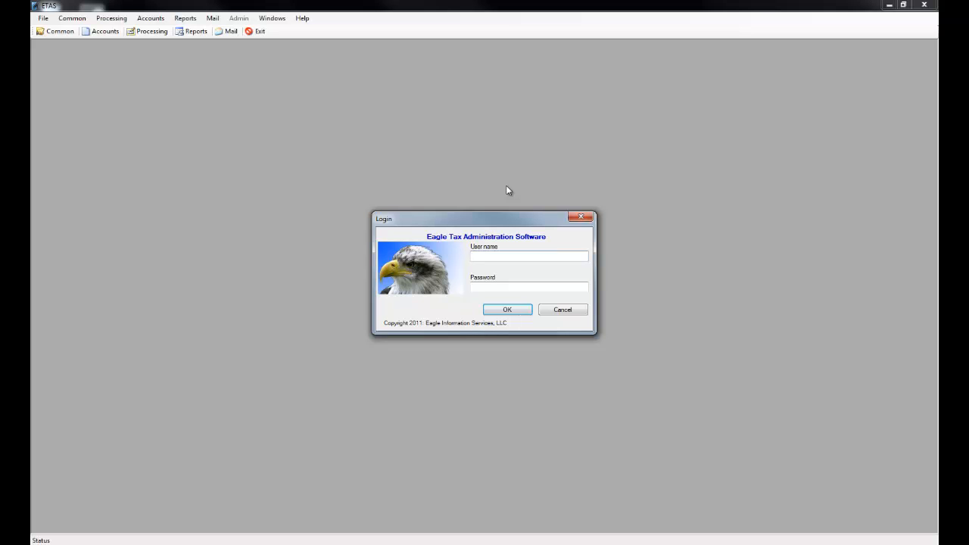
Log in with the user name admin and the account password.
type("admin")
key("Tab")
type("*")
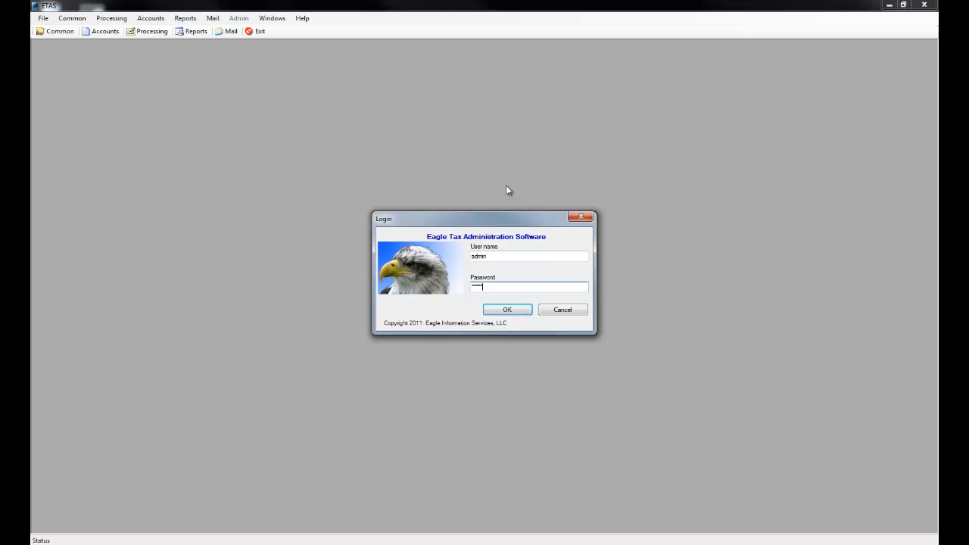
key("Return")
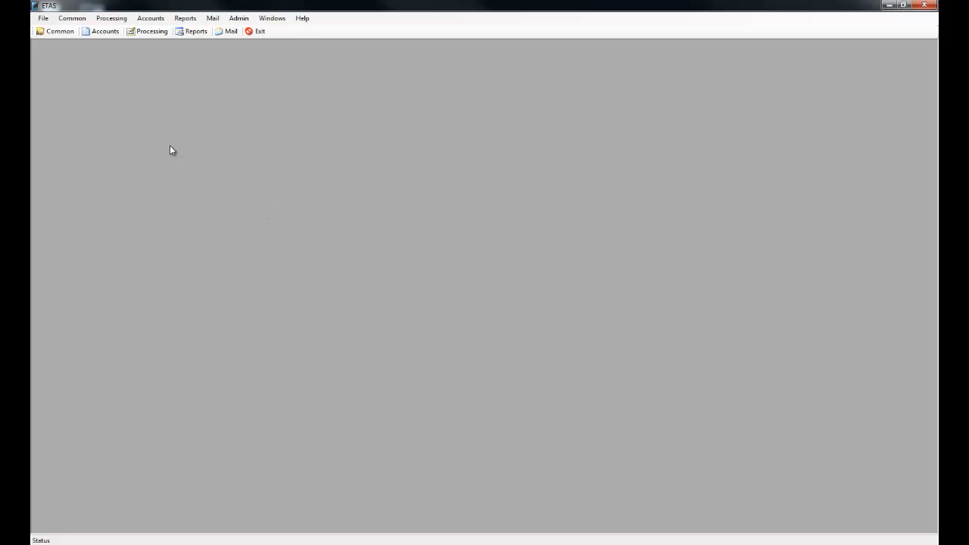
Open the business accounts and advance to the record for Dawns Dishwasher Emporium.
left_click(105, 31)
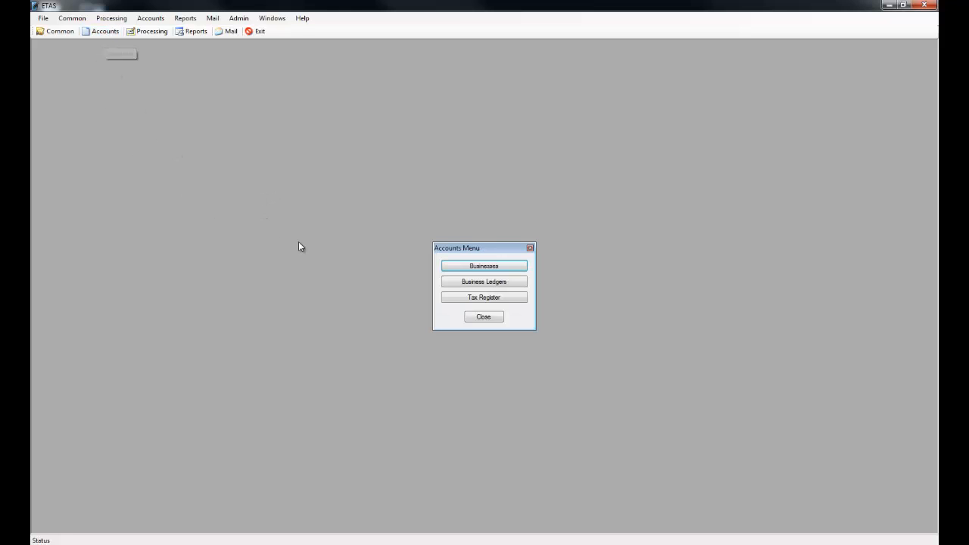
left_click(472, 266)
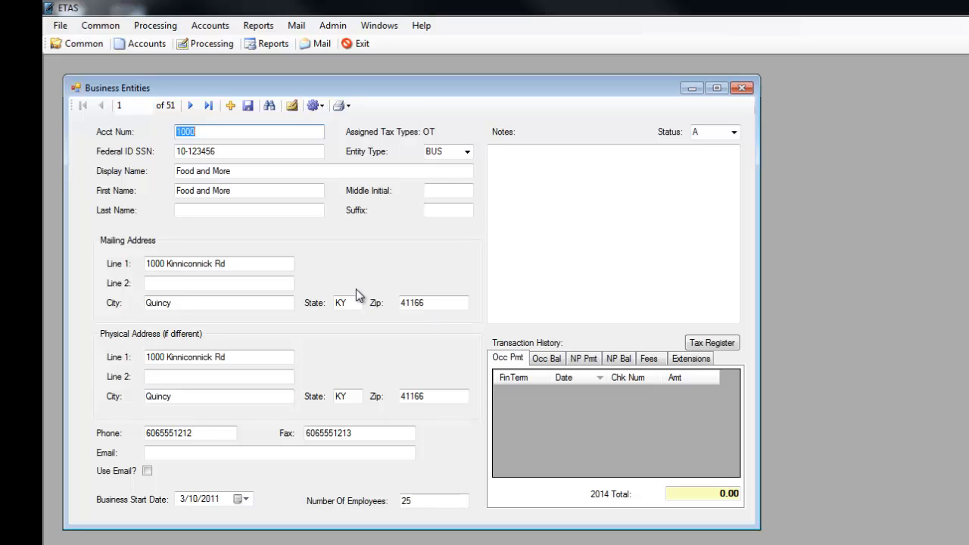
left_click(190, 106)
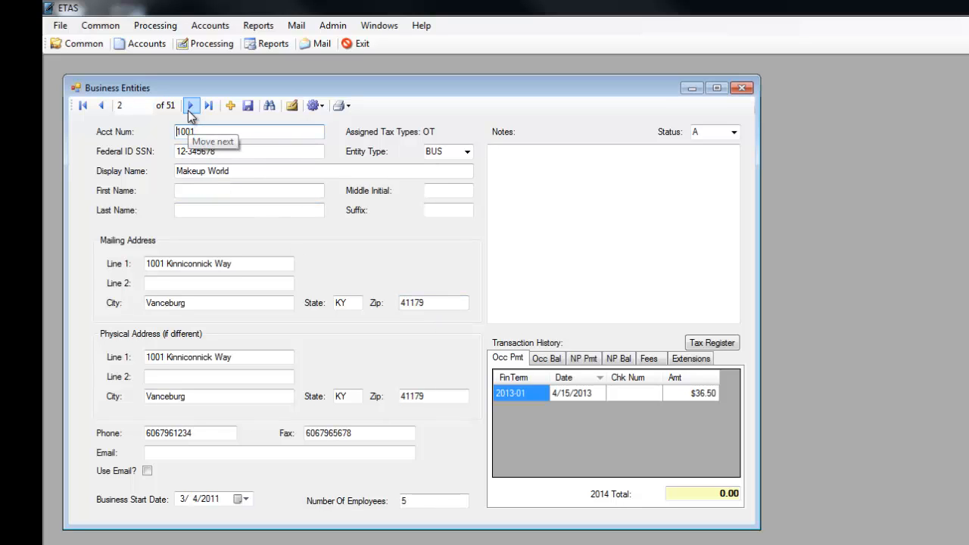
left_click(190, 106)
left_click(190, 106)
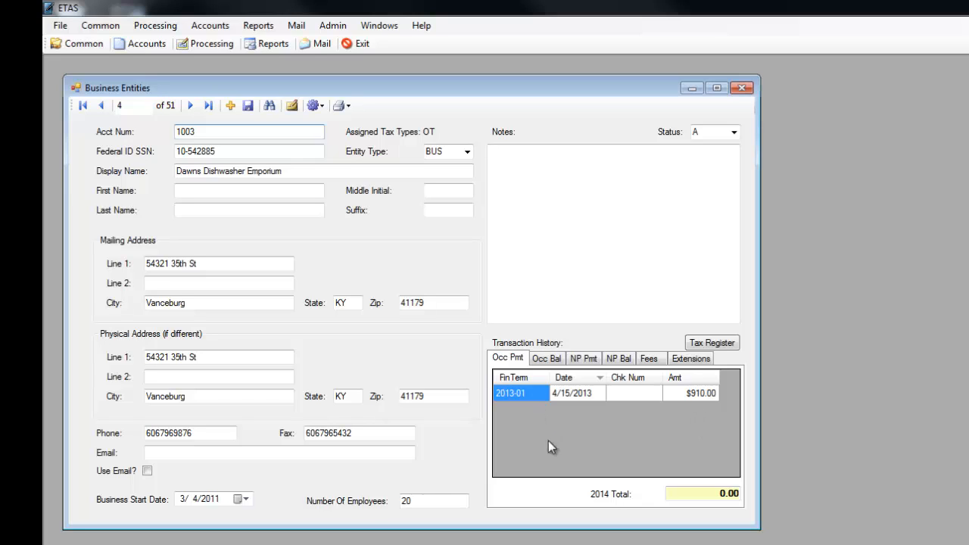
Review the business's transaction history for occupational and net profit payments and balances, fees and extensions, returning to the occupational payments.
left_click(547, 359)
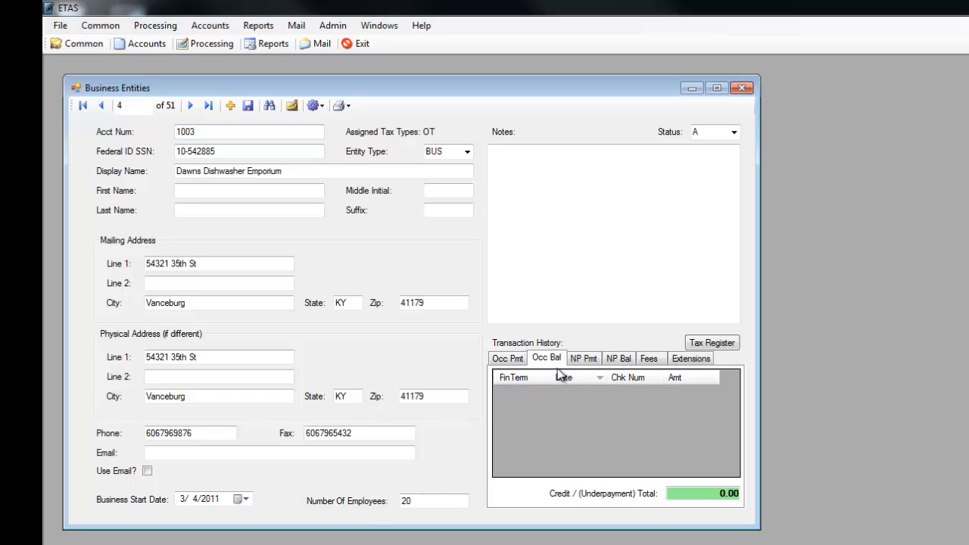
left_click(583, 360)
left_click(619, 359)
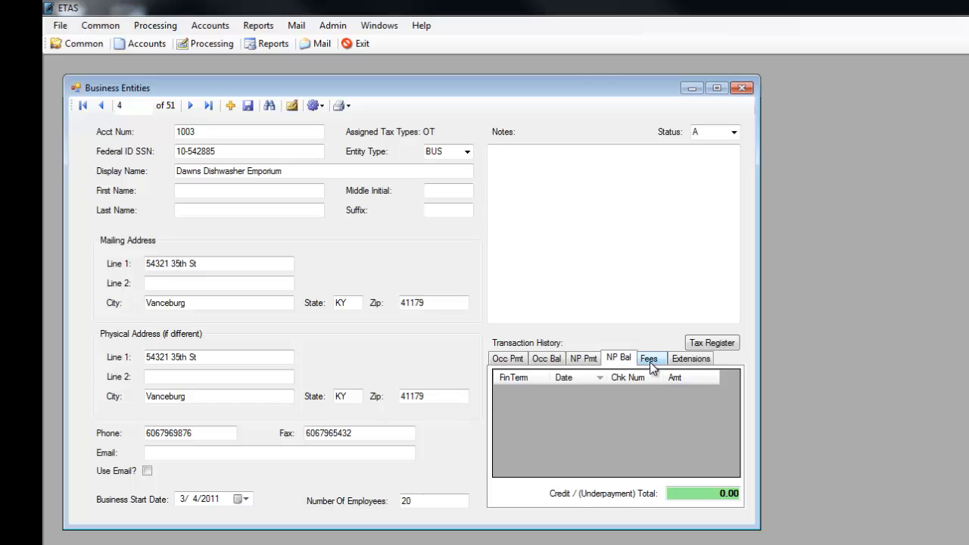
left_click(650, 361)
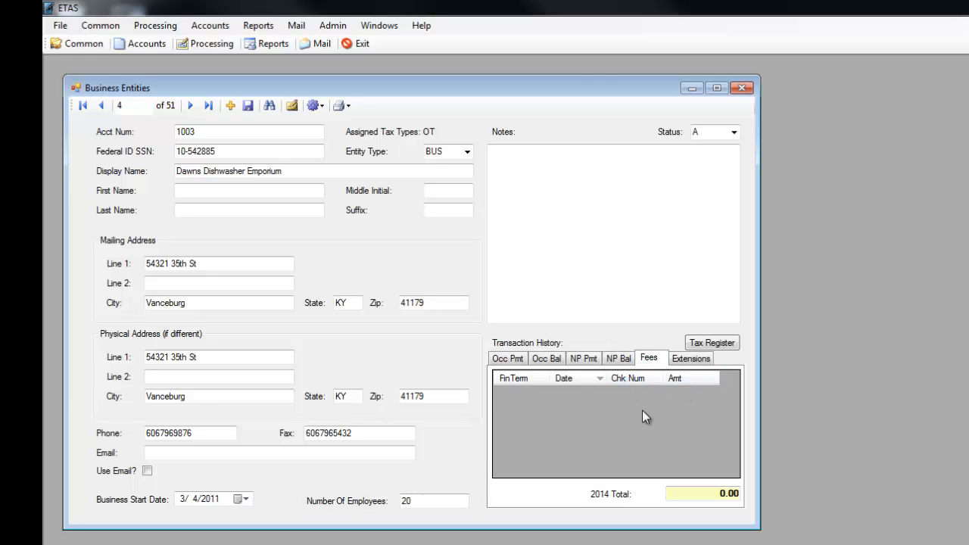
left_click(704, 359)
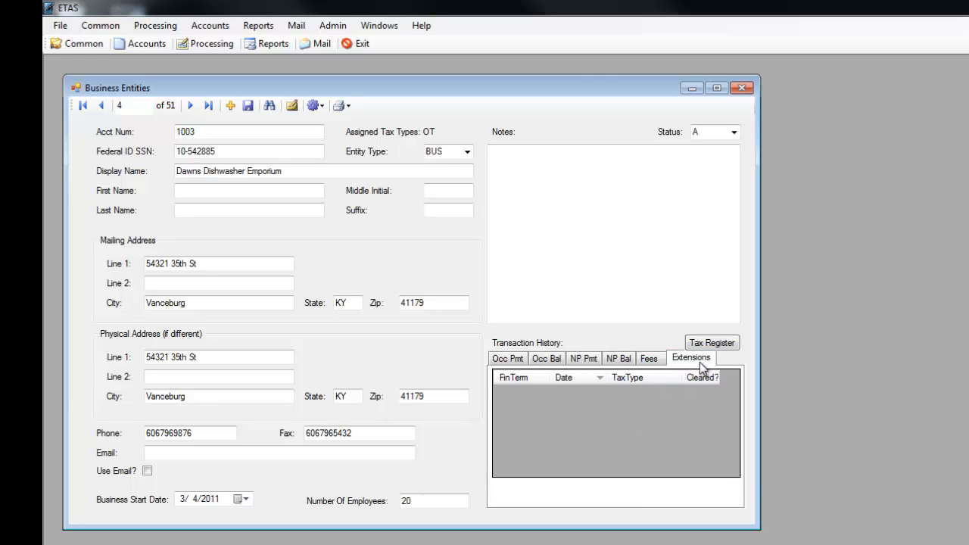
left_click(503, 360)
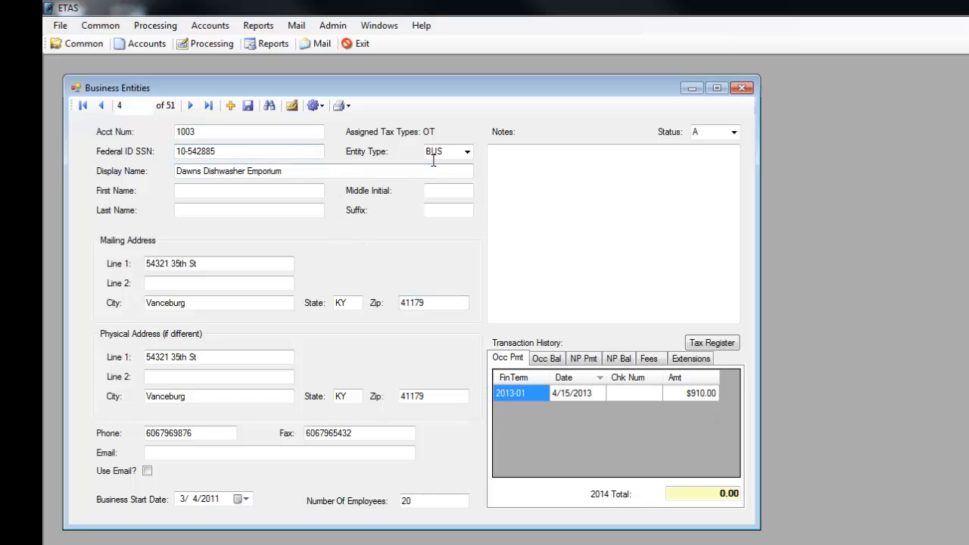
Assign both the Net Profit and Occupational / Payroll tax types to Dawns Dishwasher Emporium.
left_click(292, 106)
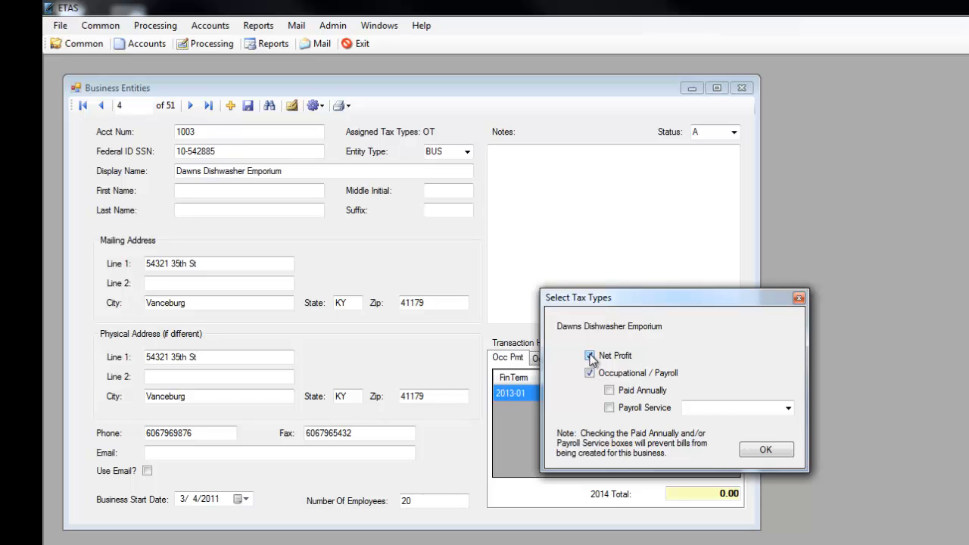
left_click(755, 447)
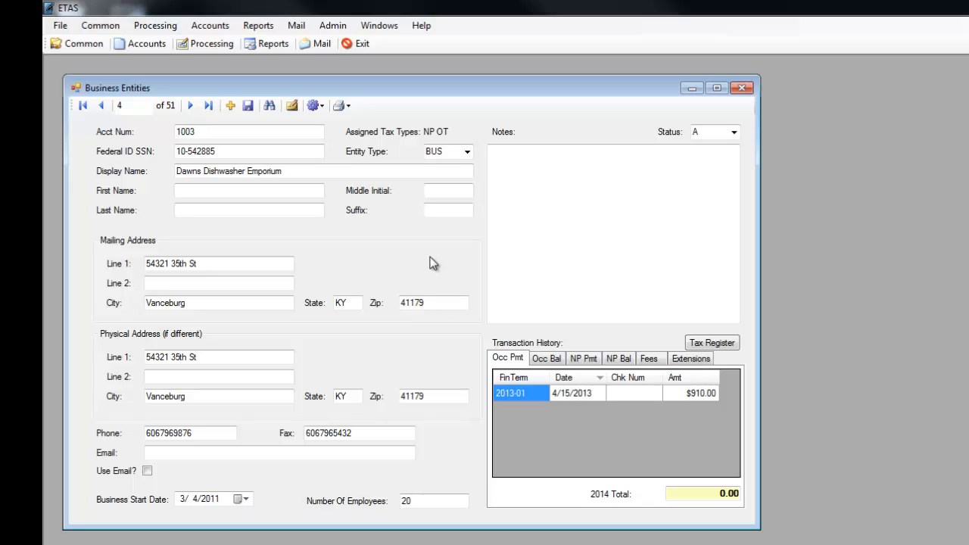
Switch the business's status to I, set it back to A, and save the record.
key("Tab")
left_click(734, 131)
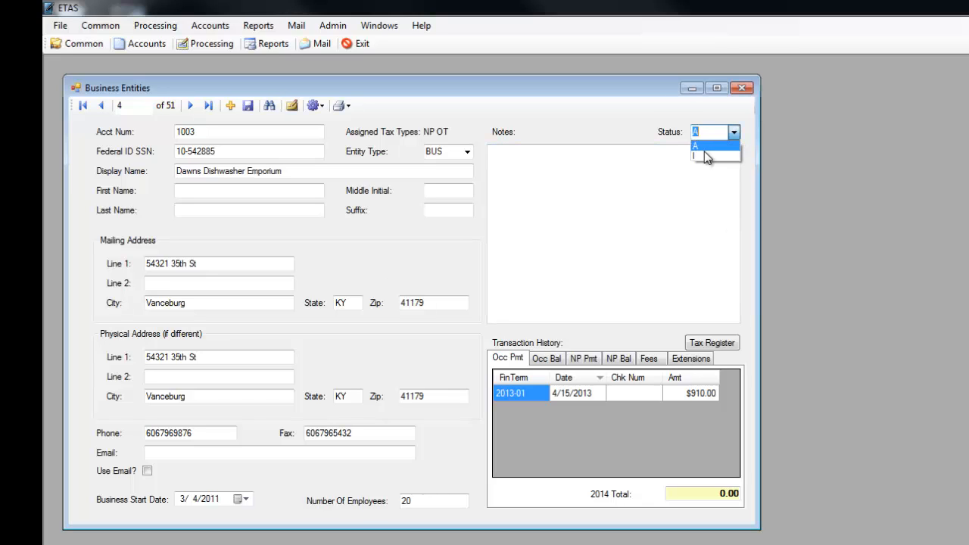
left_click(705, 155)
left_click(734, 131)
left_click(712, 145)
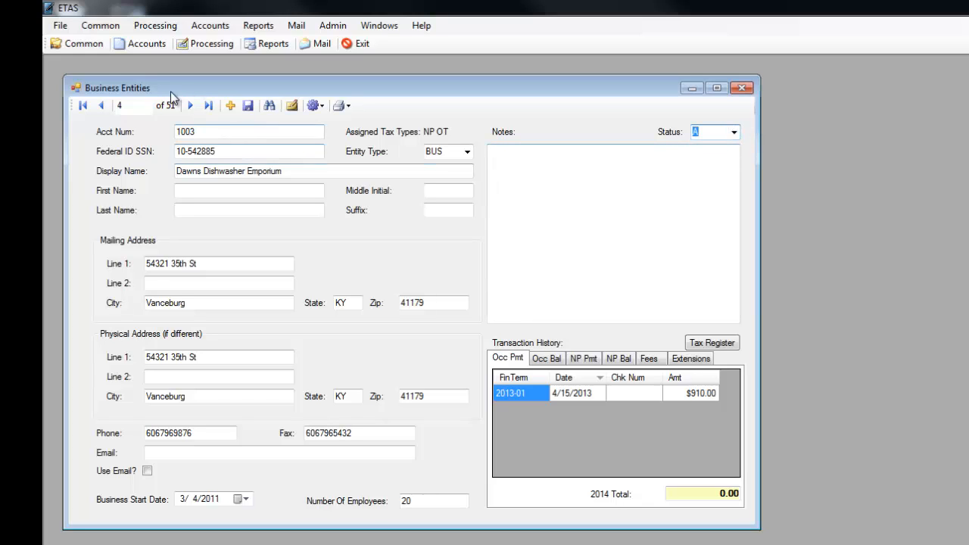
left_click(246, 108)
Add occupational tax bills to all active businesses for financial term 2013-01.
left_click(154, 29)
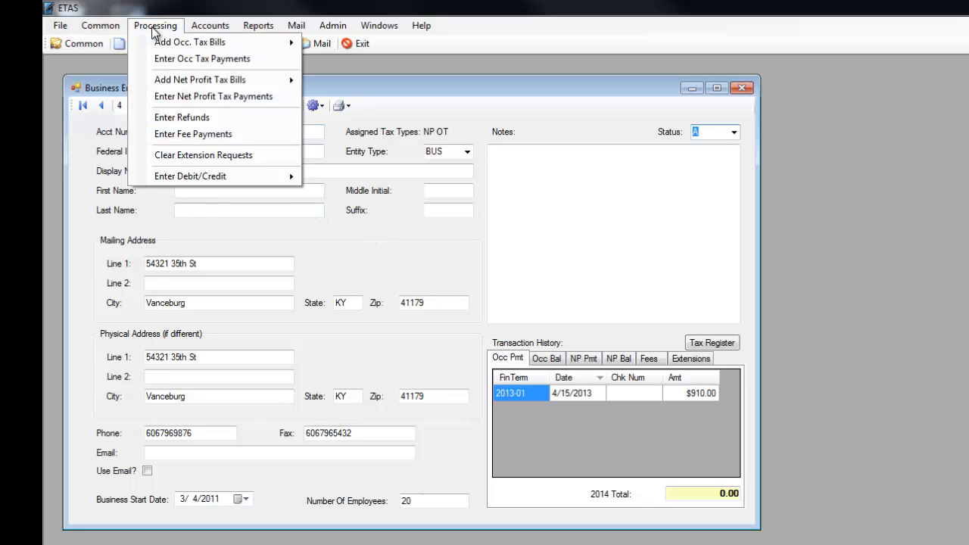
mouse_move(148, 46)
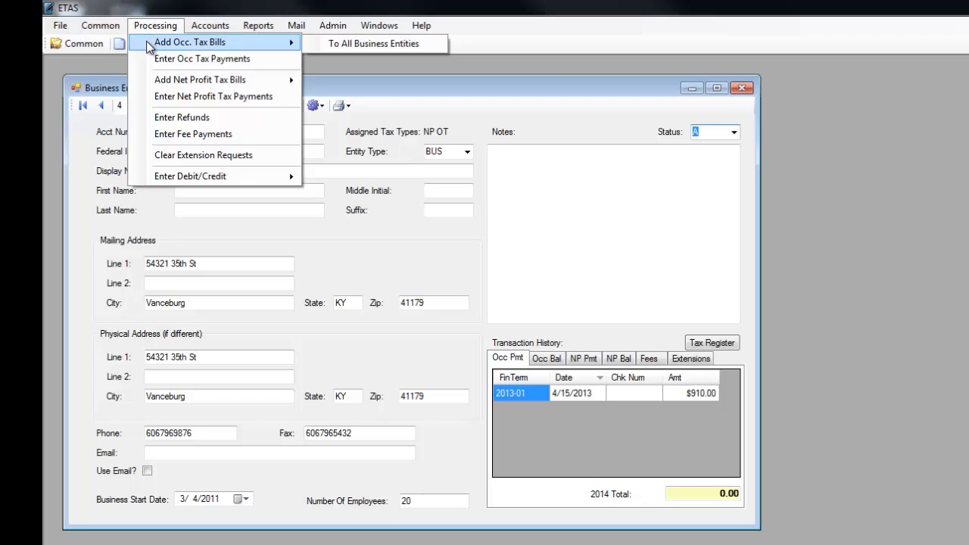
left_click(353, 44)
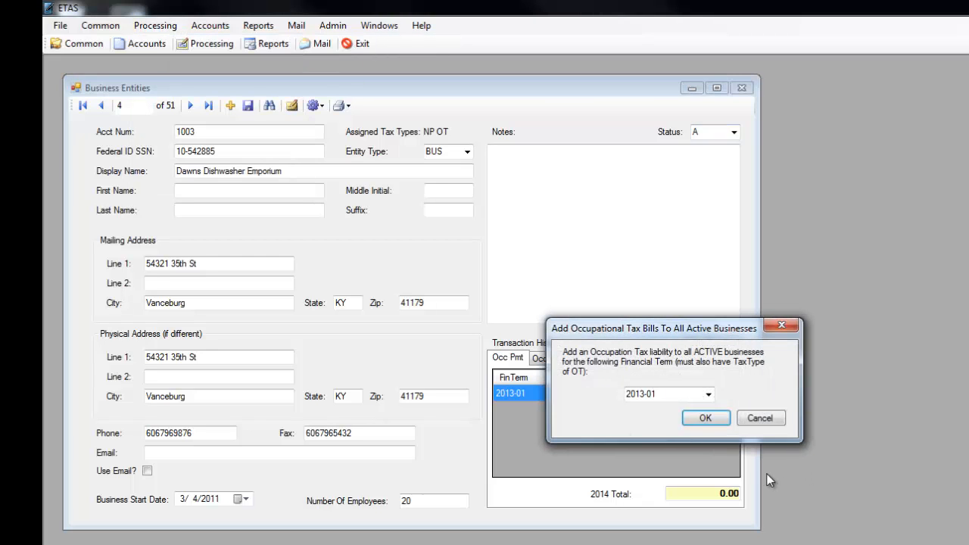
left_click(708, 395)
left_click(708, 396)
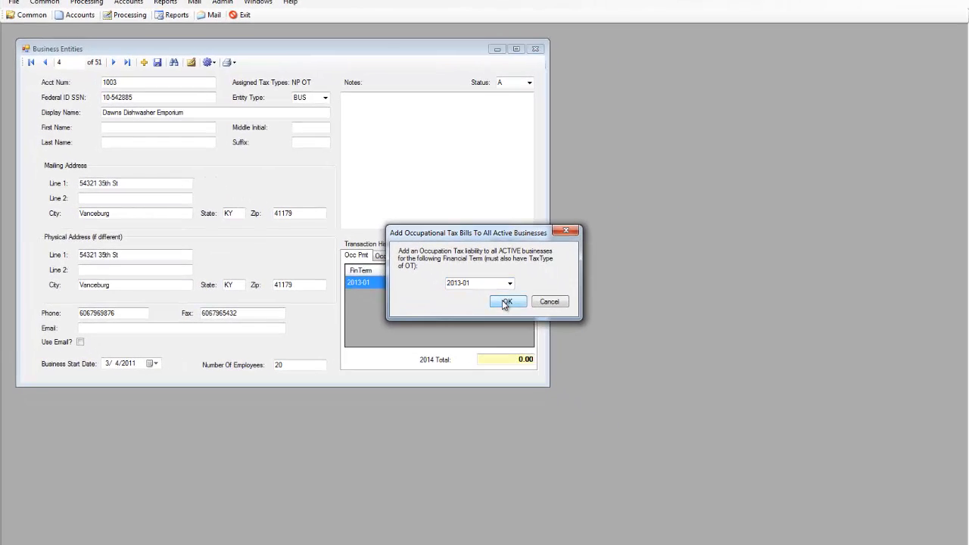
left_click(698, 417)
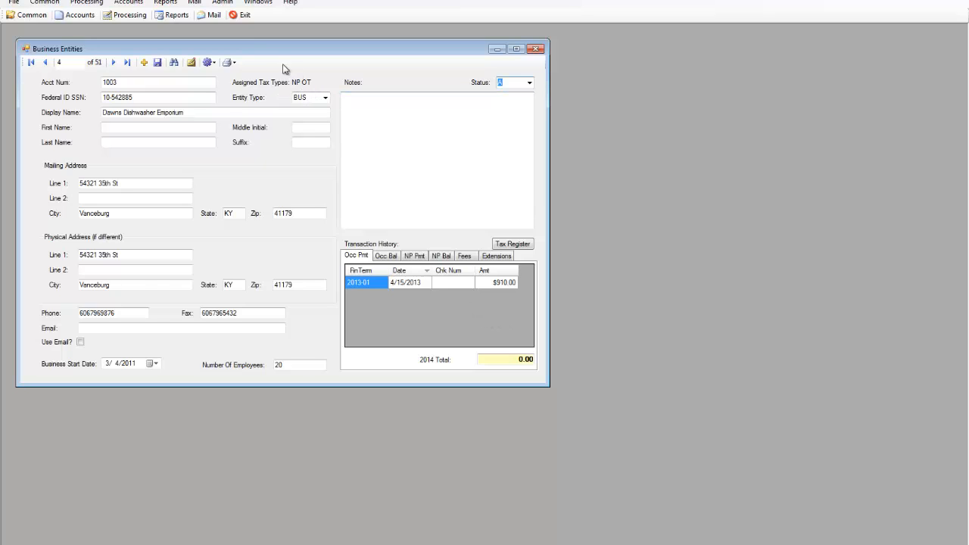
Generate the mailable occupational tax bills for financial term 2013-01, and close the report after viewing it.
left_click(195, 3)
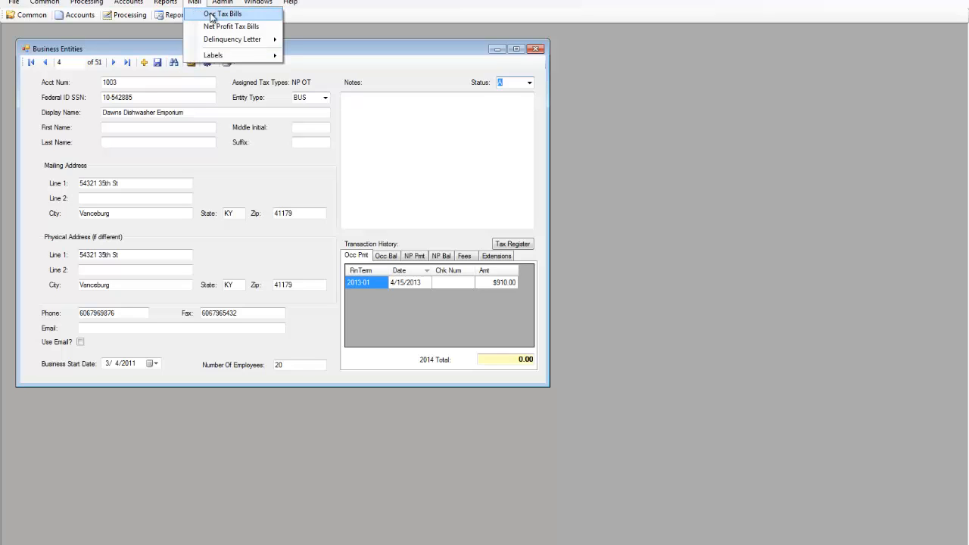
left_click(219, 14)
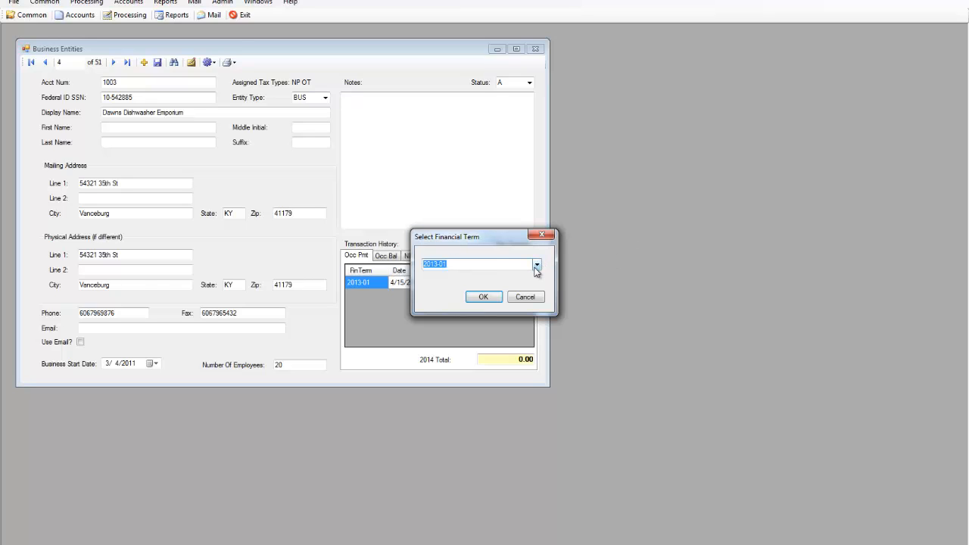
left_click(481, 299)
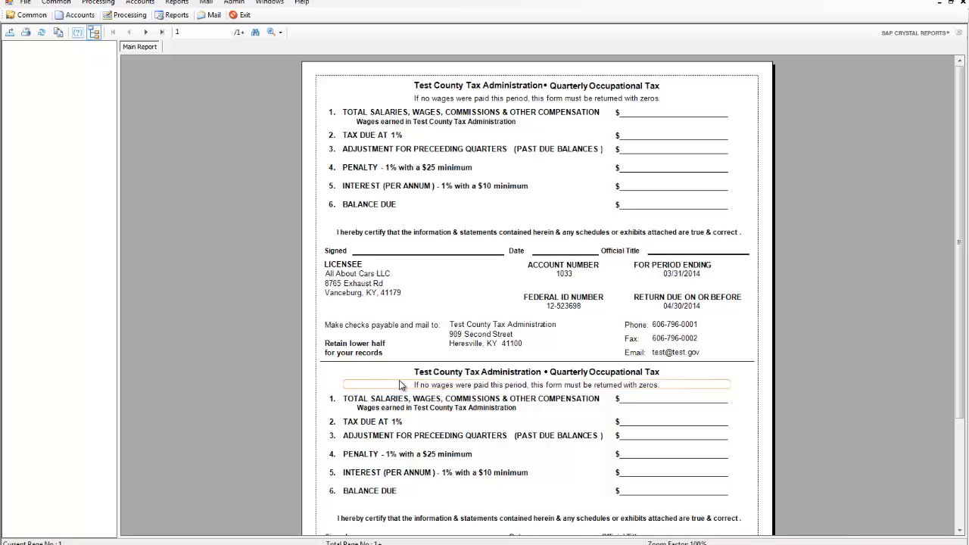
left_click(964, 4)
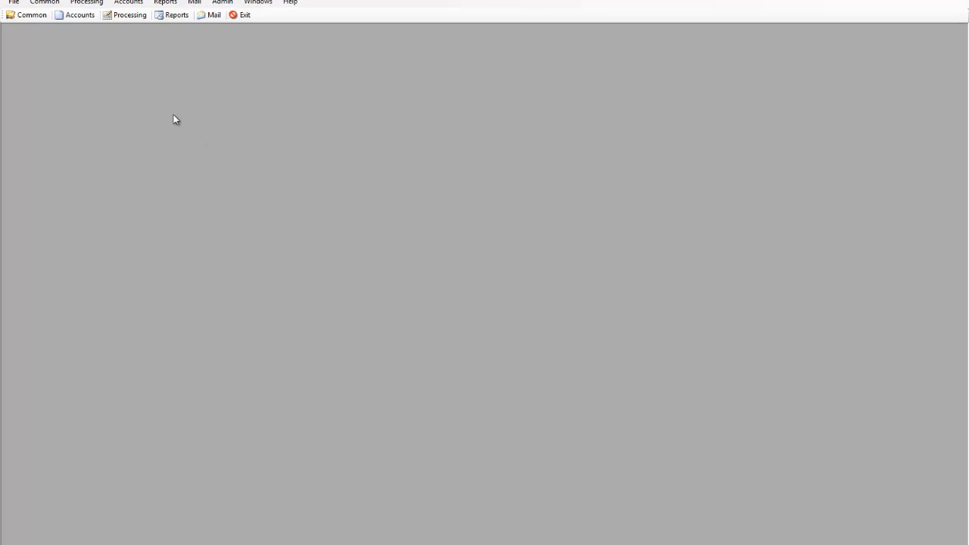
Start an occupational tax payment entry and look up Derby Race Track Fun Center as the paying business.
left_click(78, 6)
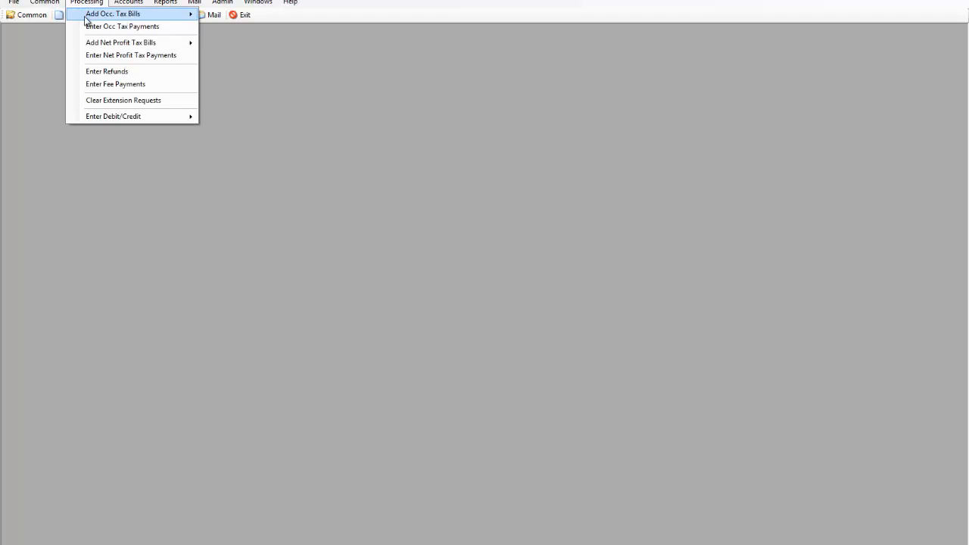
left_click(89, 27)
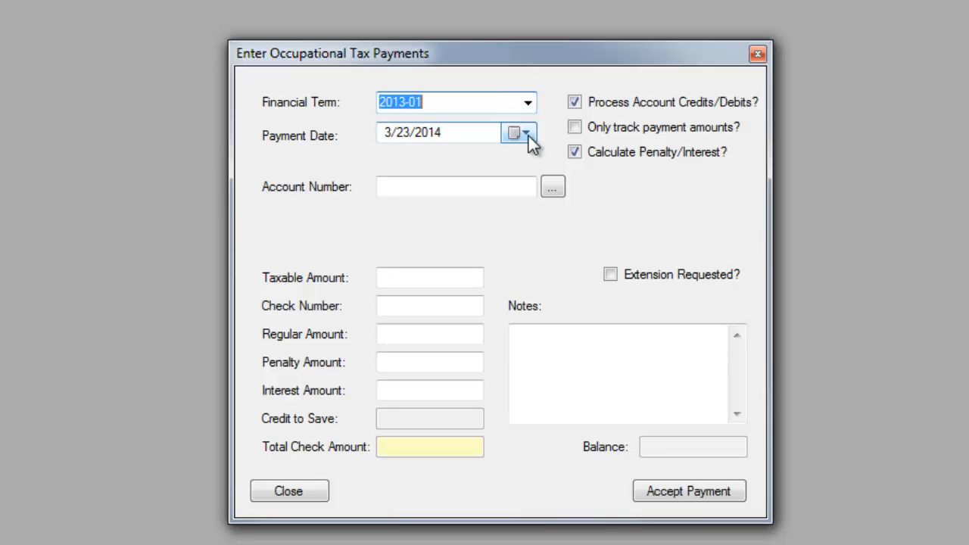
left_click(491, 187)
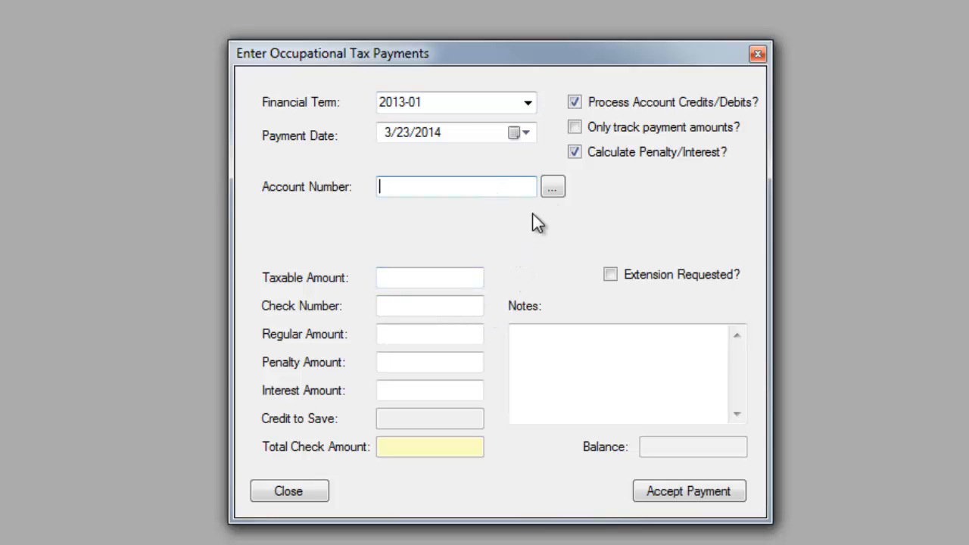
left_click(555, 188)
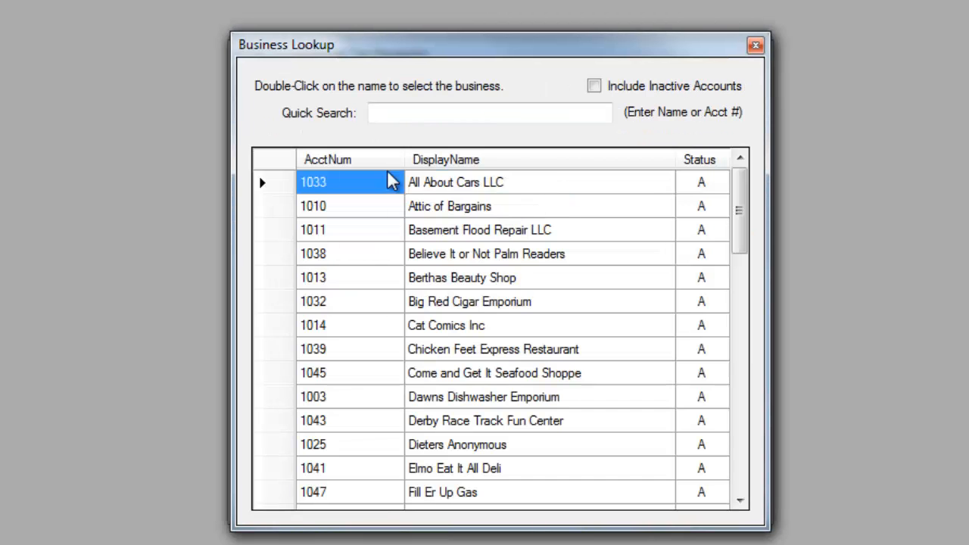
left_click(426, 421)
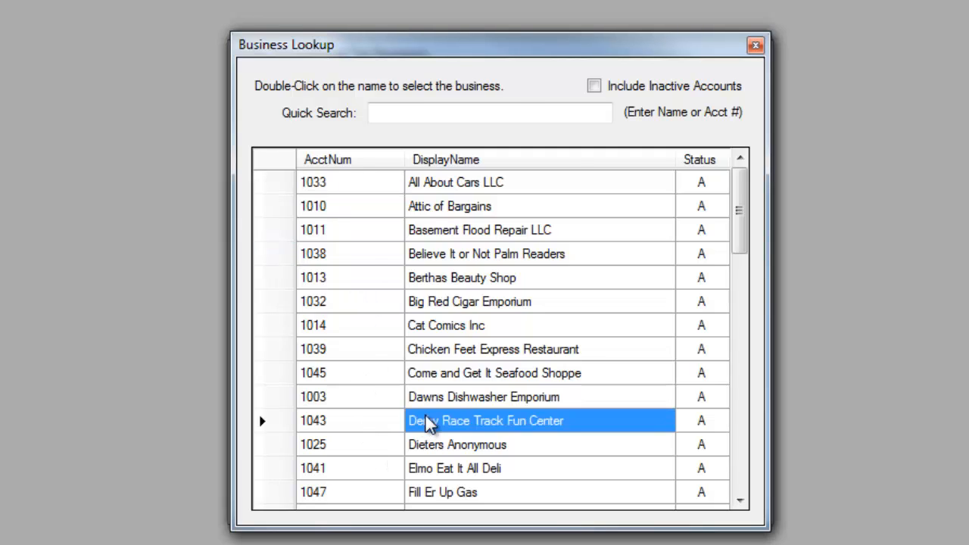
double_click(426, 421)
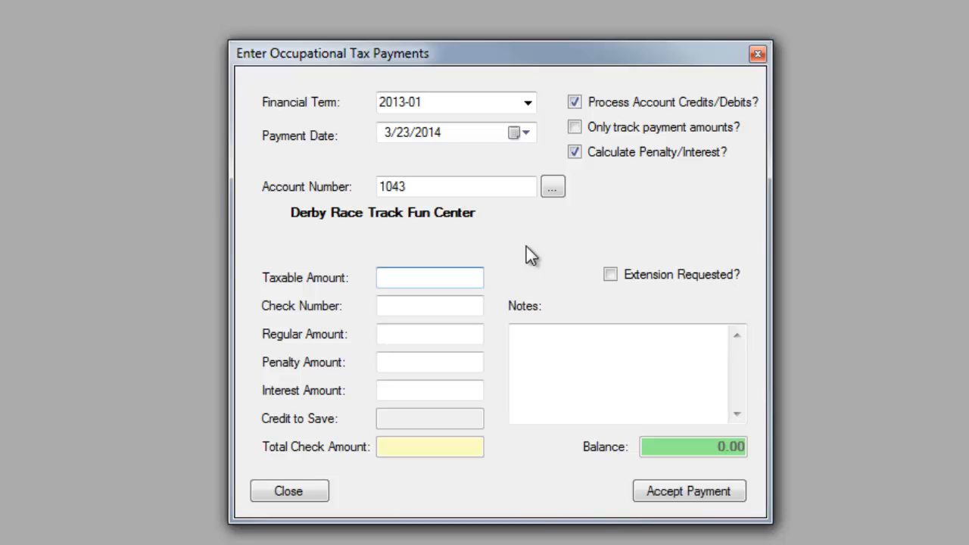
Enter a taxable amount of 89000 and check number 17456, then accept the payment and close the payment form.
type("89000")
key("Tab")
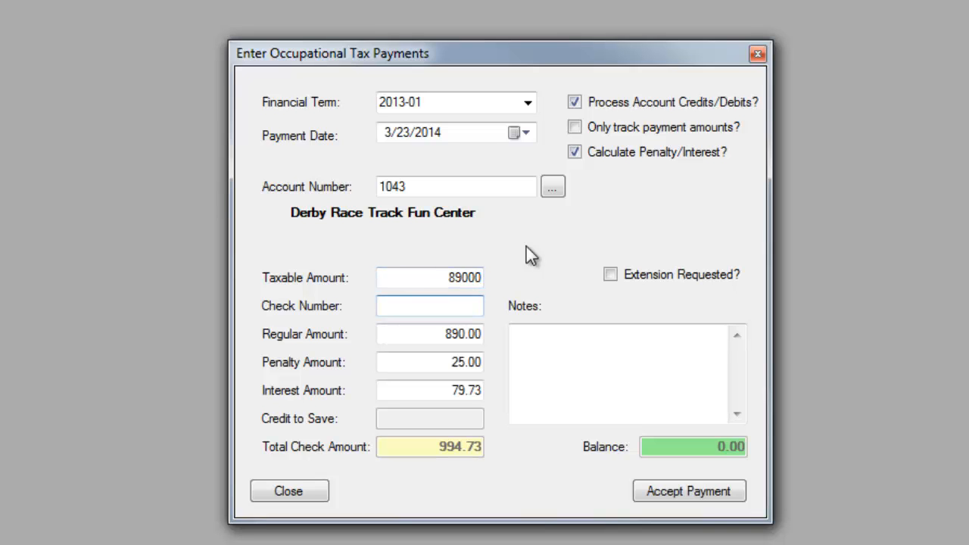
type("17456")
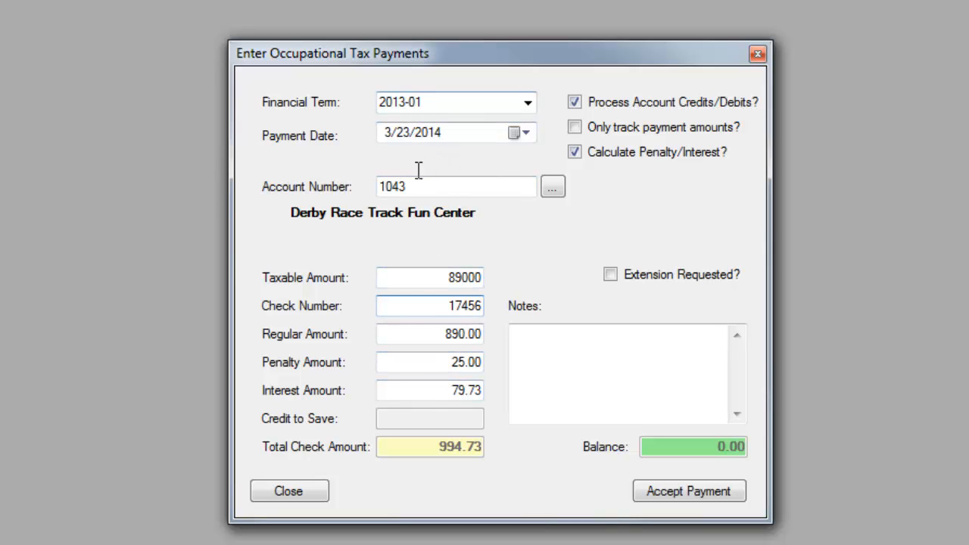
left_click(553, 340)
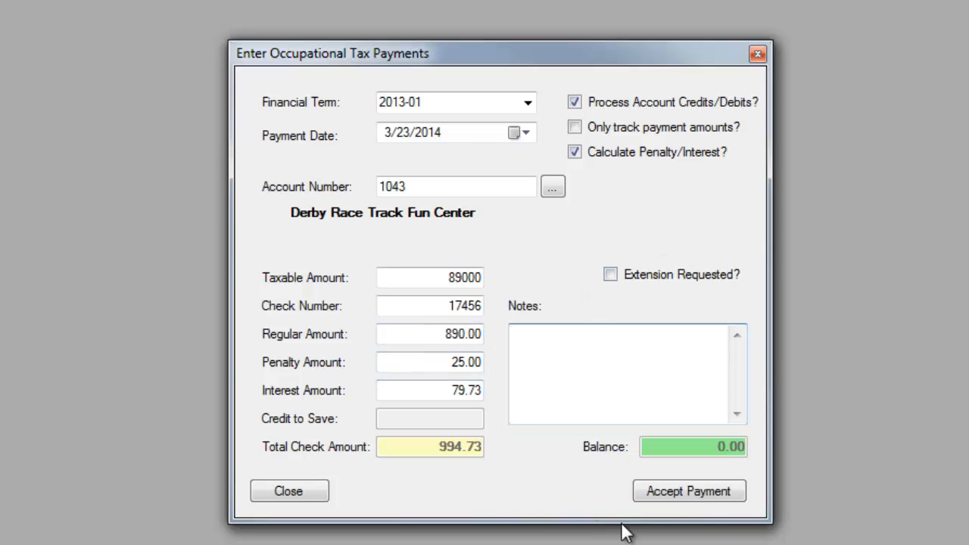
left_click(723, 496)
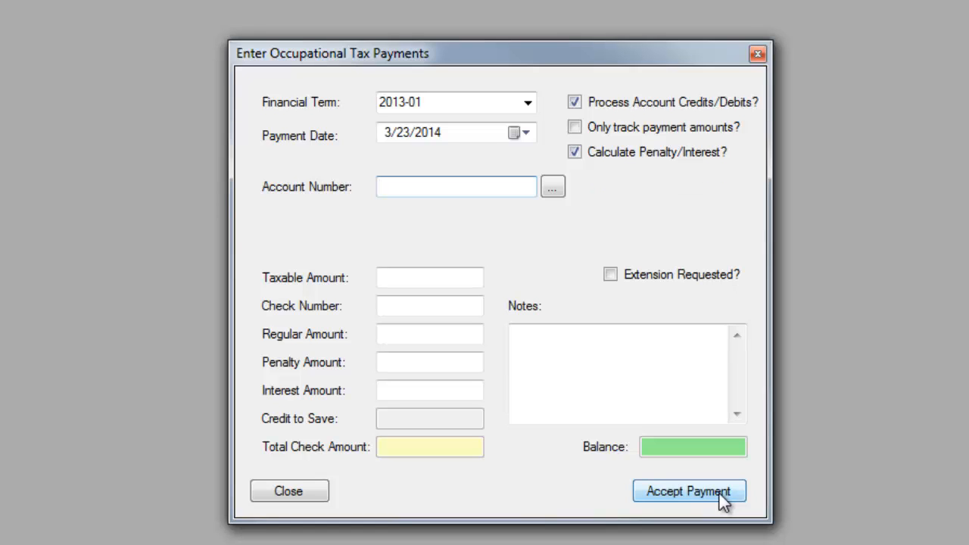
left_click(289, 494)
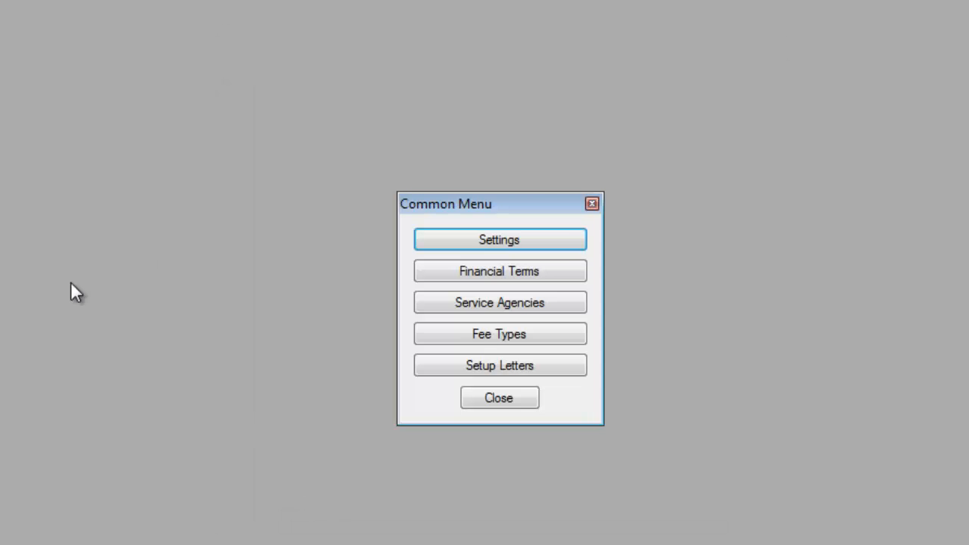
Review the address, occupational tax form, occupational calculation and net profit calculation settings, and close the settings and common menu.
left_click(487, 244)
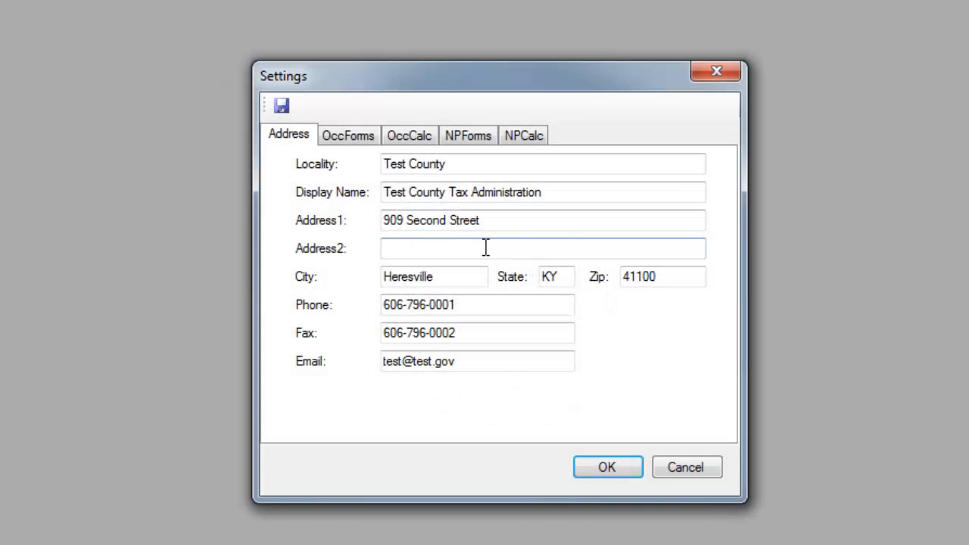
left_click(358, 136)
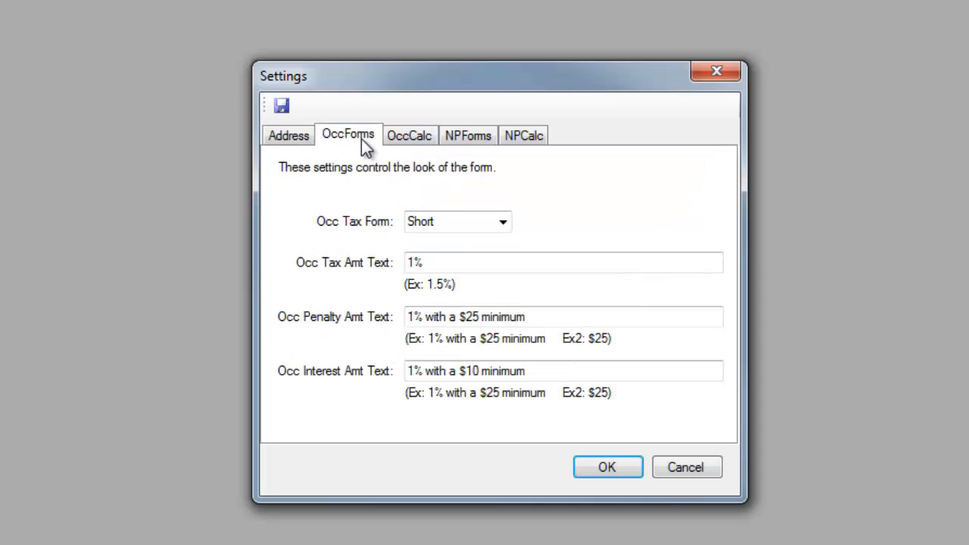
left_click(408, 141)
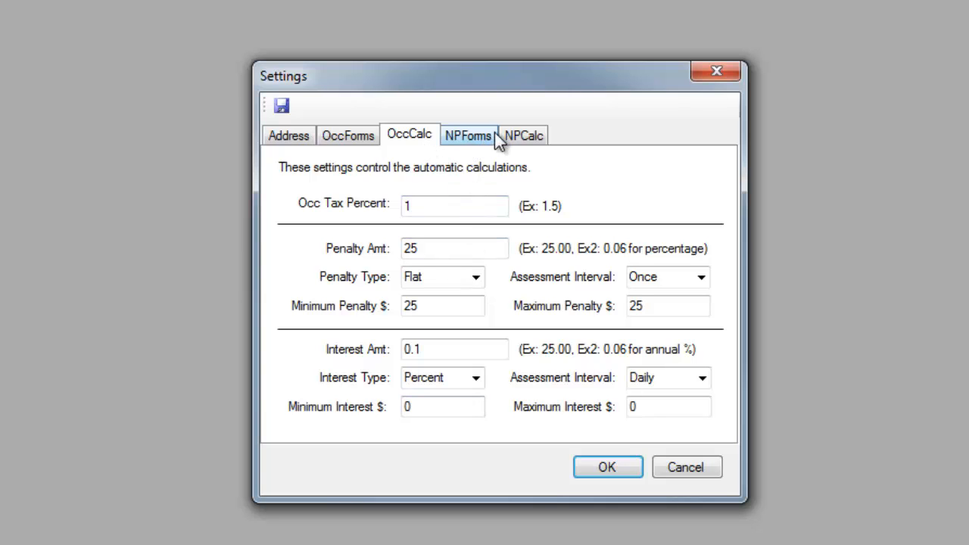
left_click(525, 134)
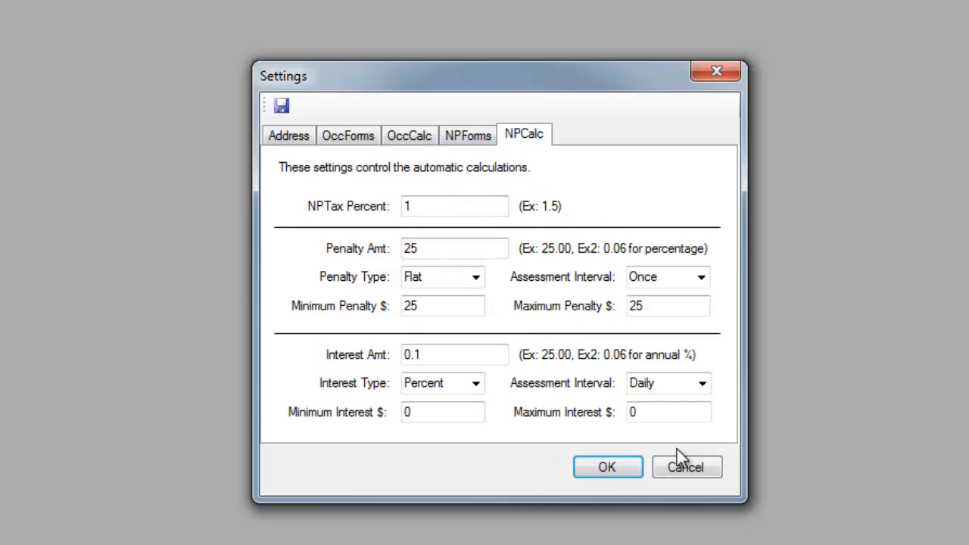
left_click(618, 471)
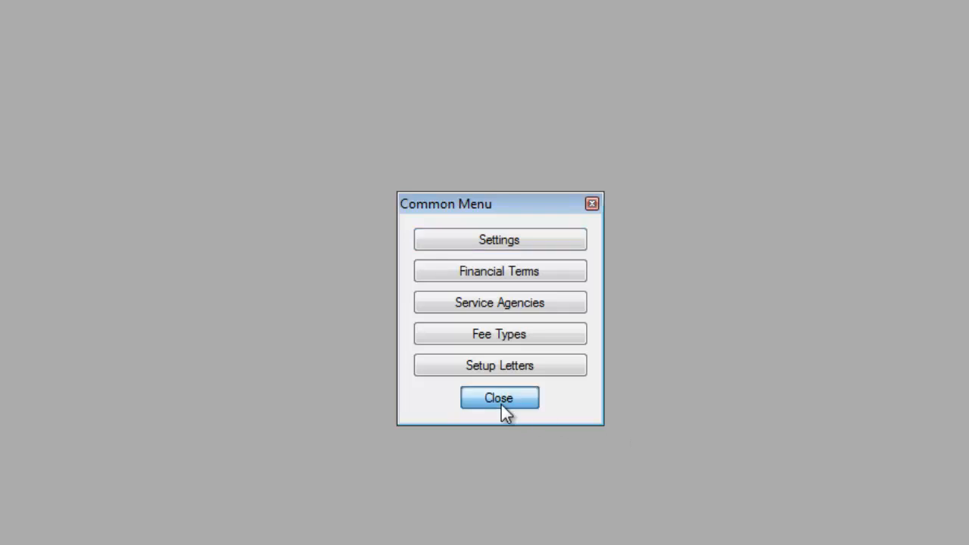
left_click(499, 400)
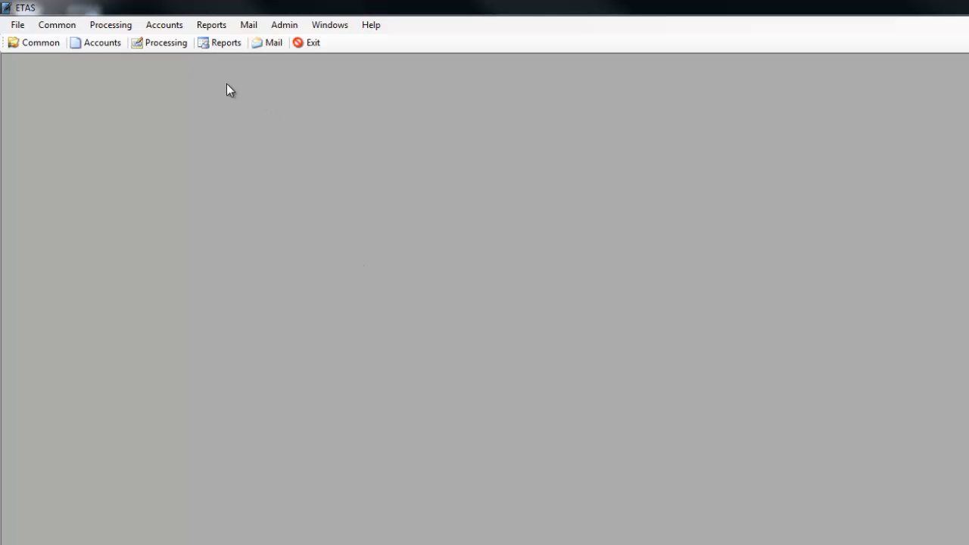
Run the Occupational Tax Delinquency report for financial term 2013-01 and close it after viewing.
left_click(214, 25)
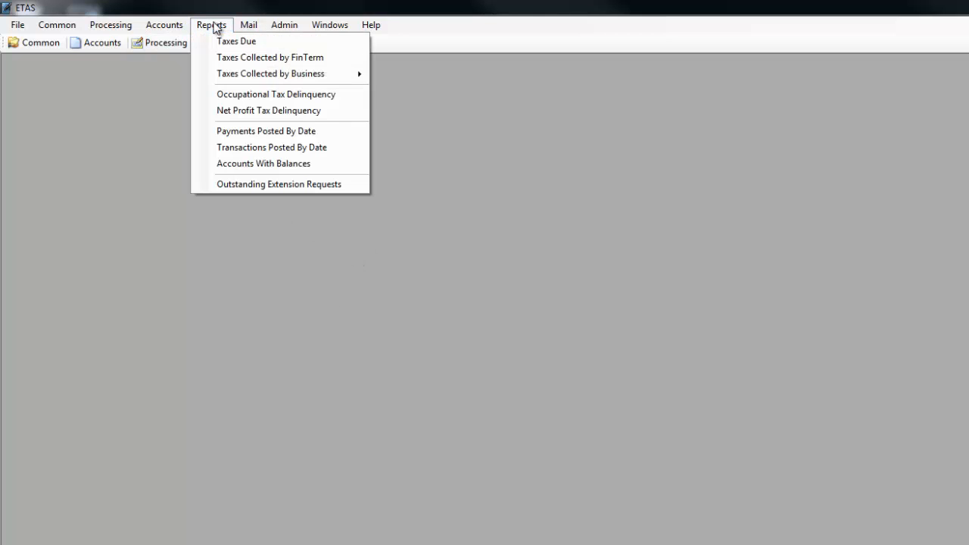
left_click(232, 97)
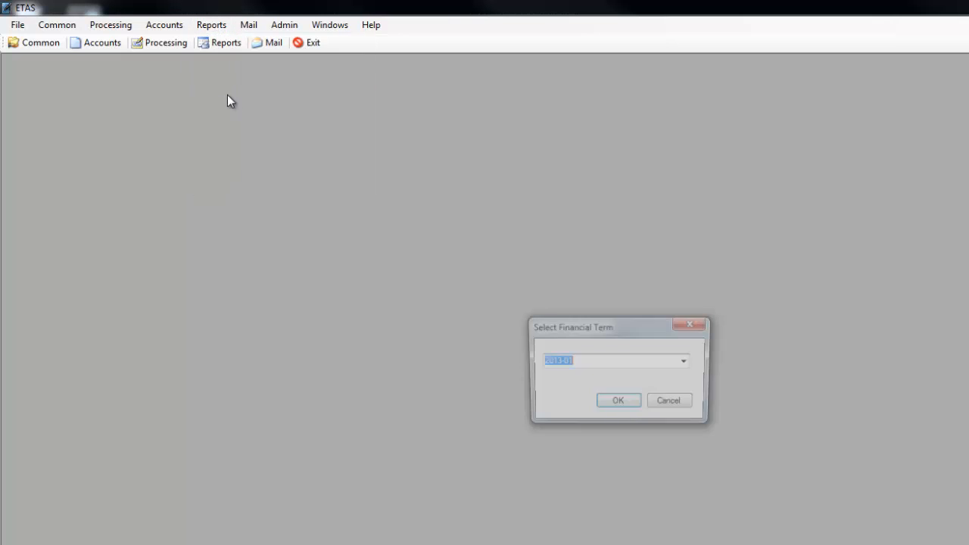
left_click(618, 405)
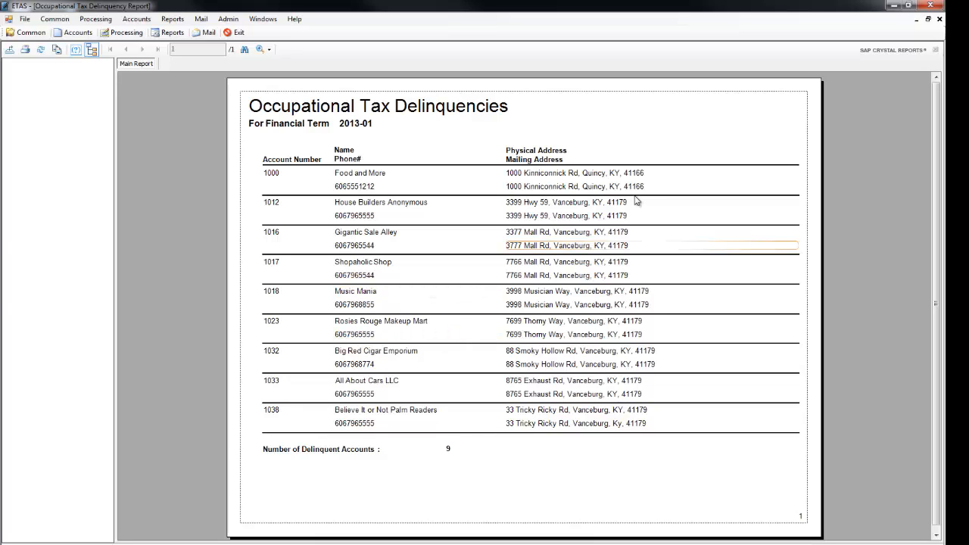
left_click(939, 20)
Generate occupational tax delinquency letters for financial term 2013-01 using the OCCDELINQ_1 letter, and close them after viewing.
left_click(190, 21)
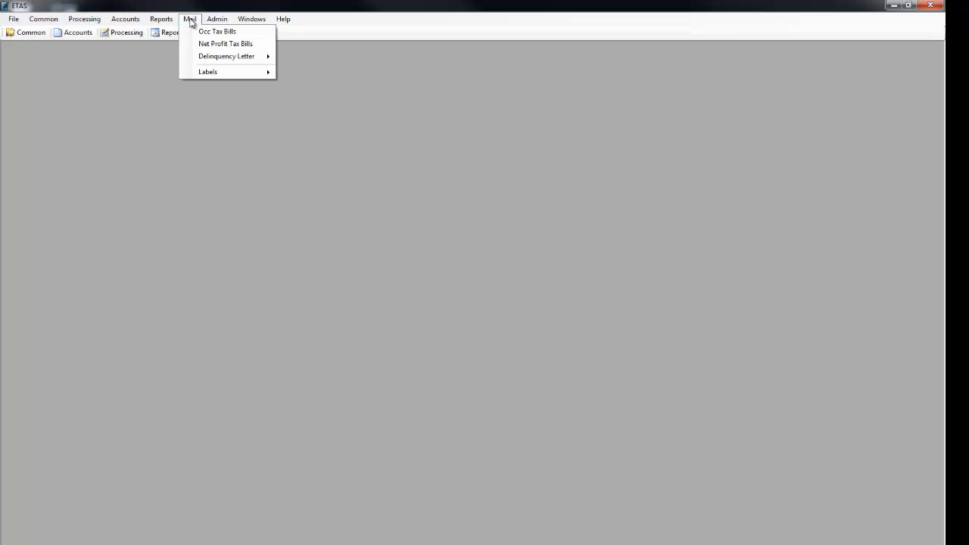
mouse_move(210, 57)
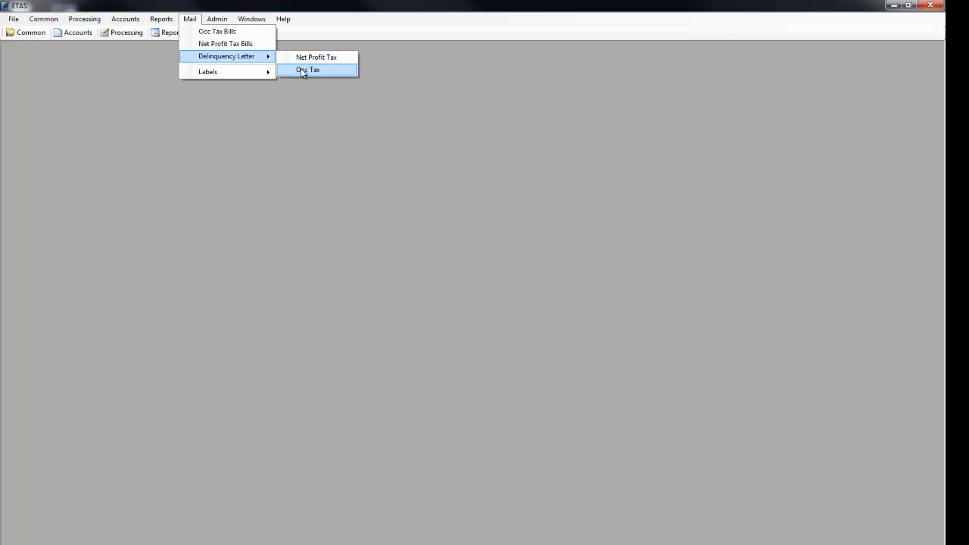
left_click(303, 70)
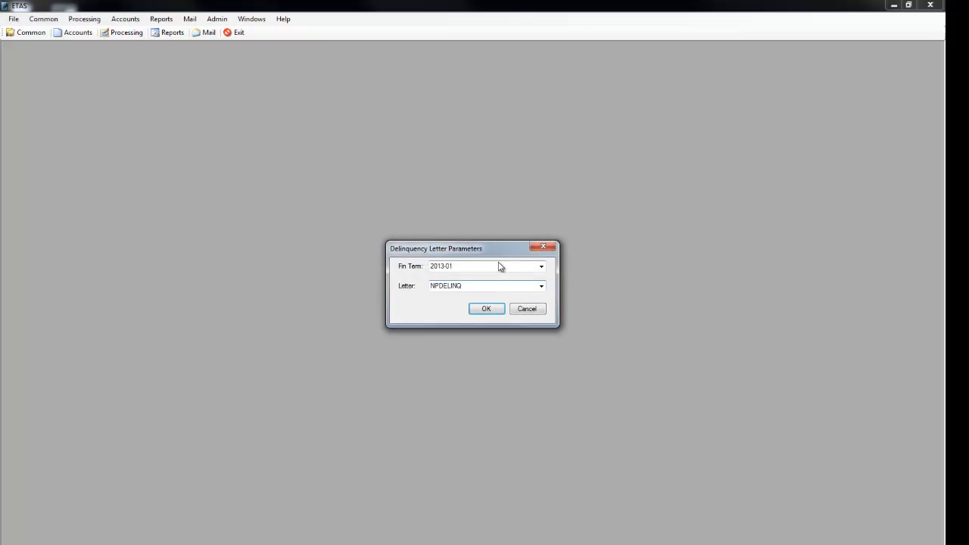
left_click(540, 286)
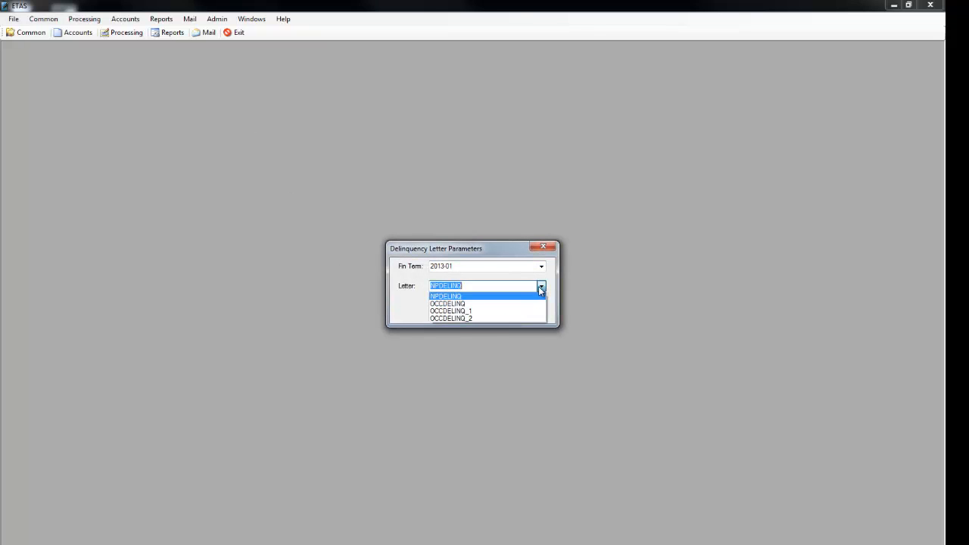
left_click(456, 310)
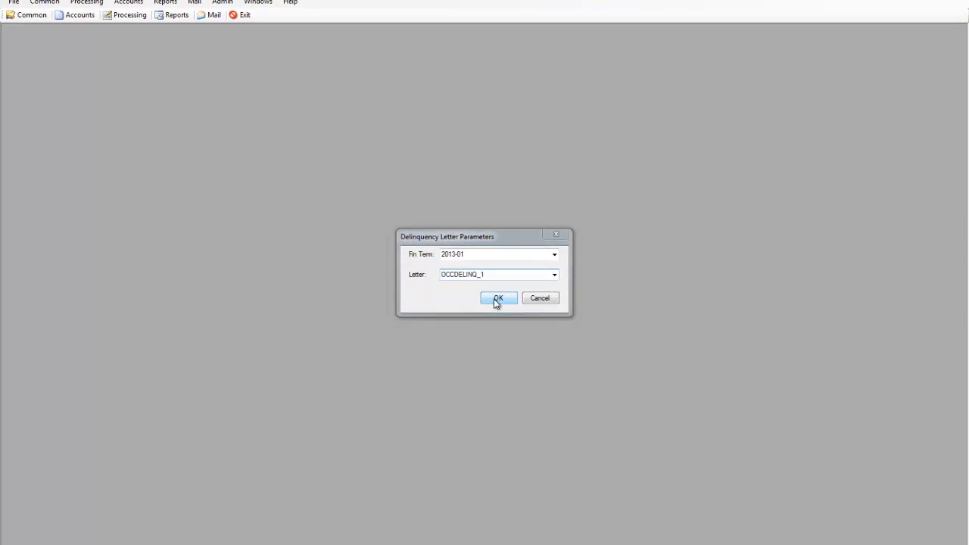
left_click(494, 302)
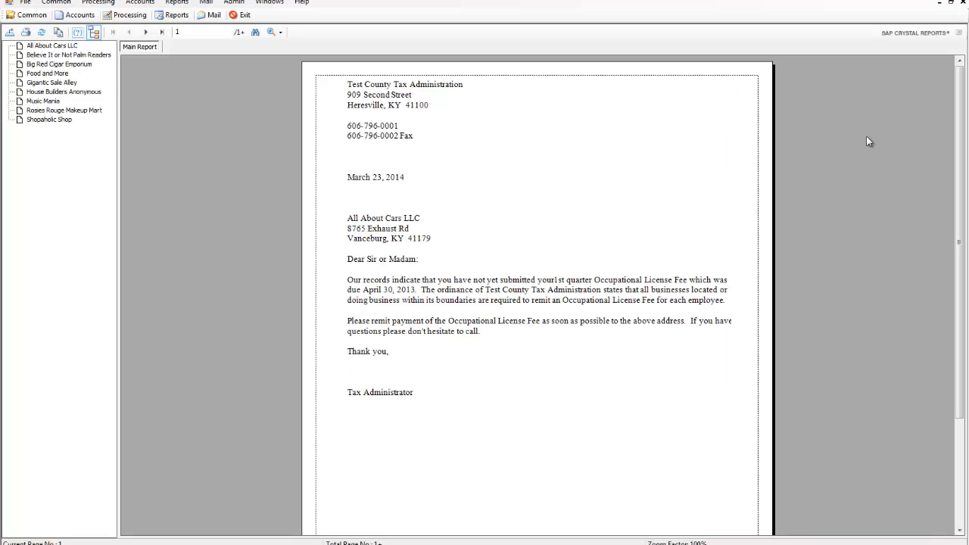
left_click(964, 2)
left_click(194, 3)
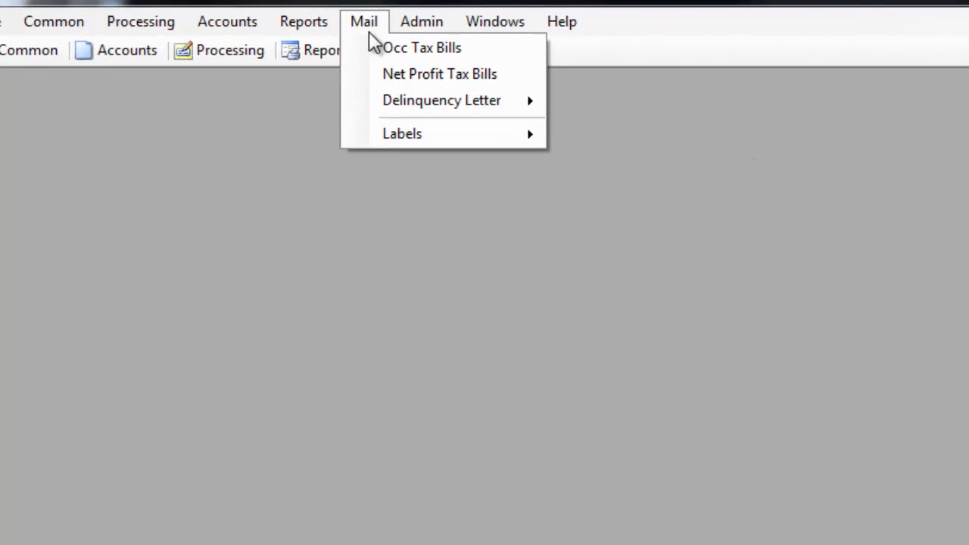
mouse_move(200, 56)
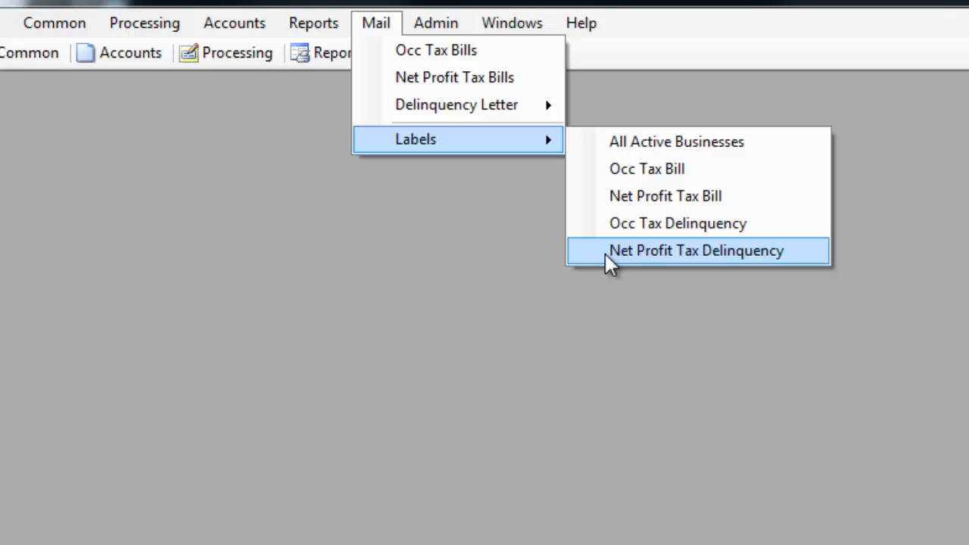
left_click(402, 286)
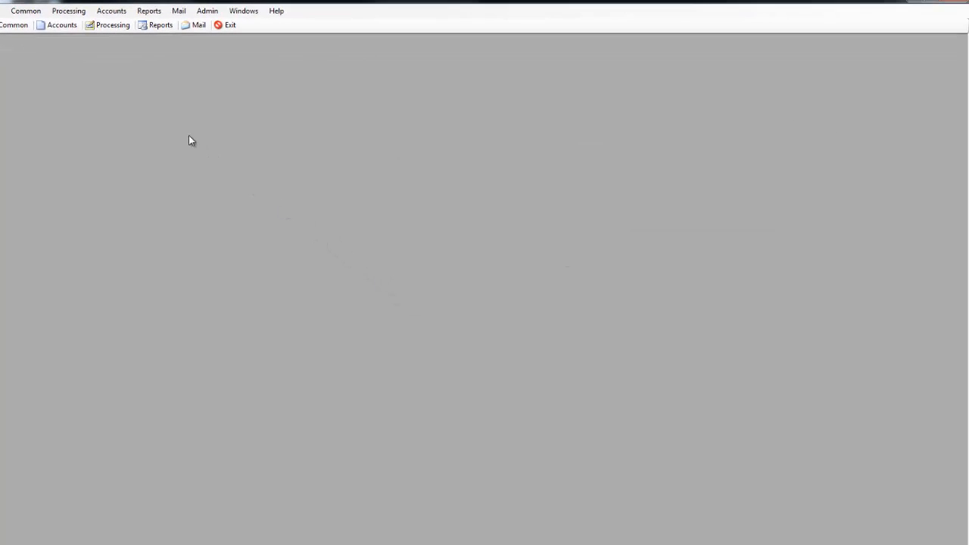
Run the Accounts With Balances report and close it after viewing.
left_click(147, 28)
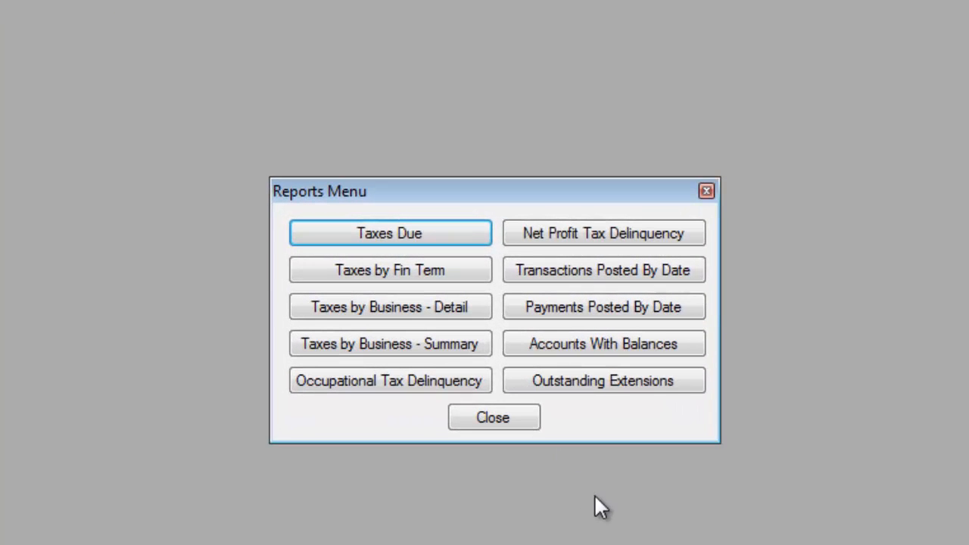
left_click(561, 343)
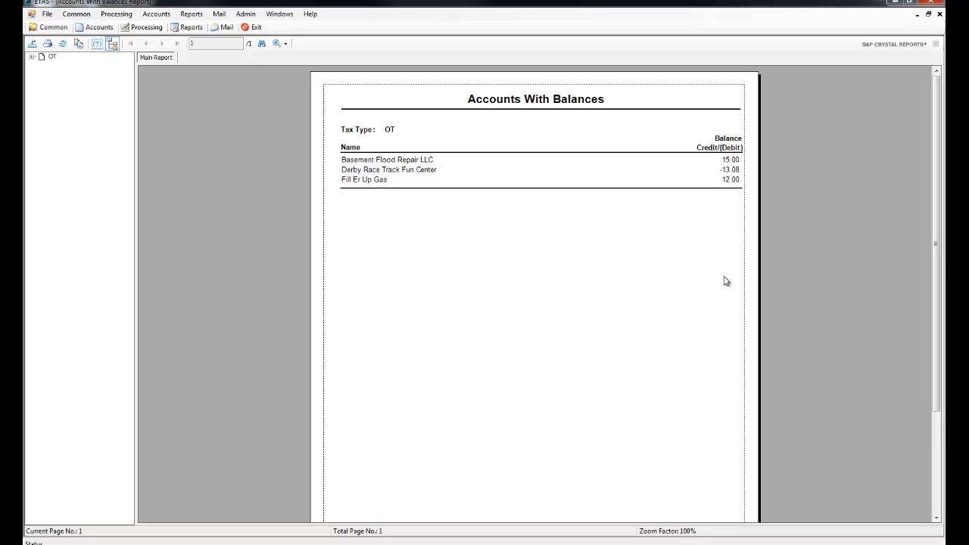
left_click(938, 14)
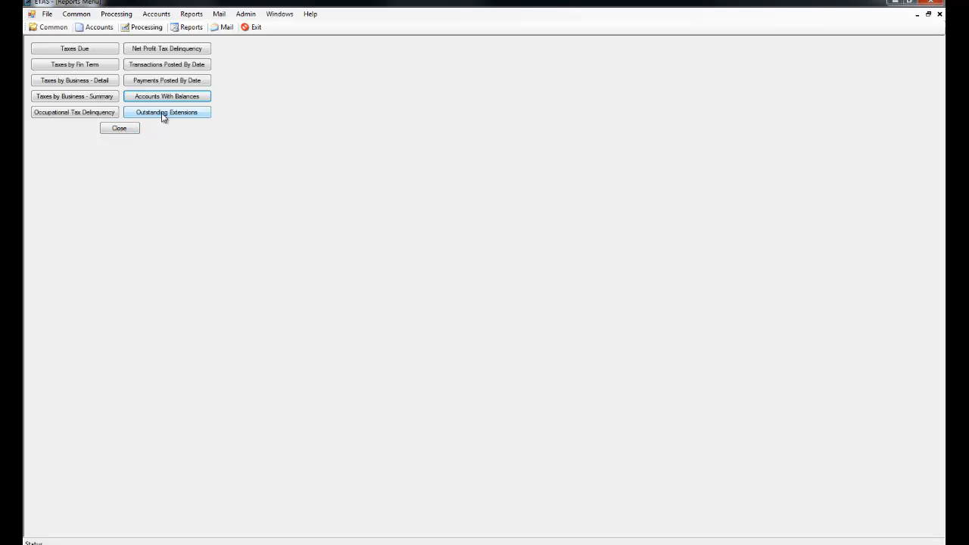
Run the Payments Posted By Date report for the single day 3/23/2014 and close it after viewing.
left_click(154, 82)
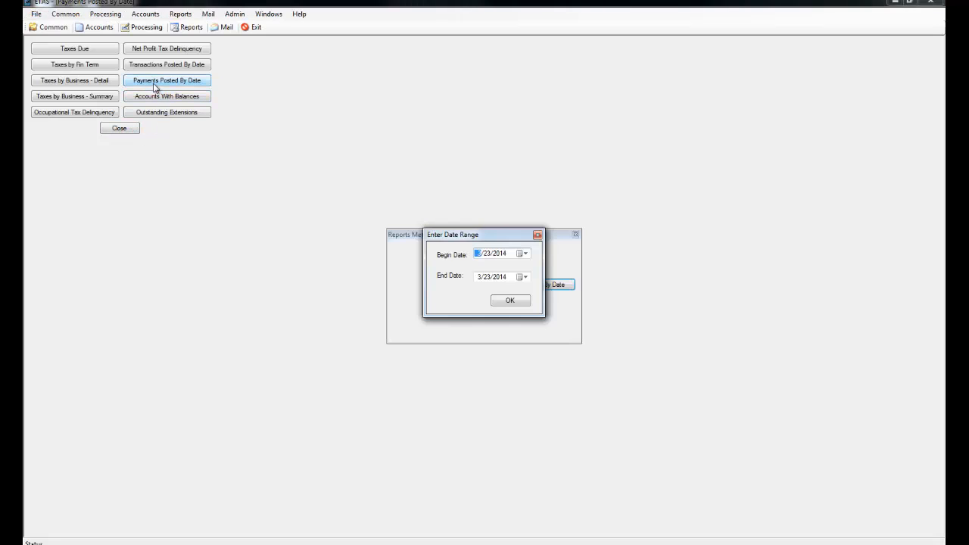
left_click(504, 302)
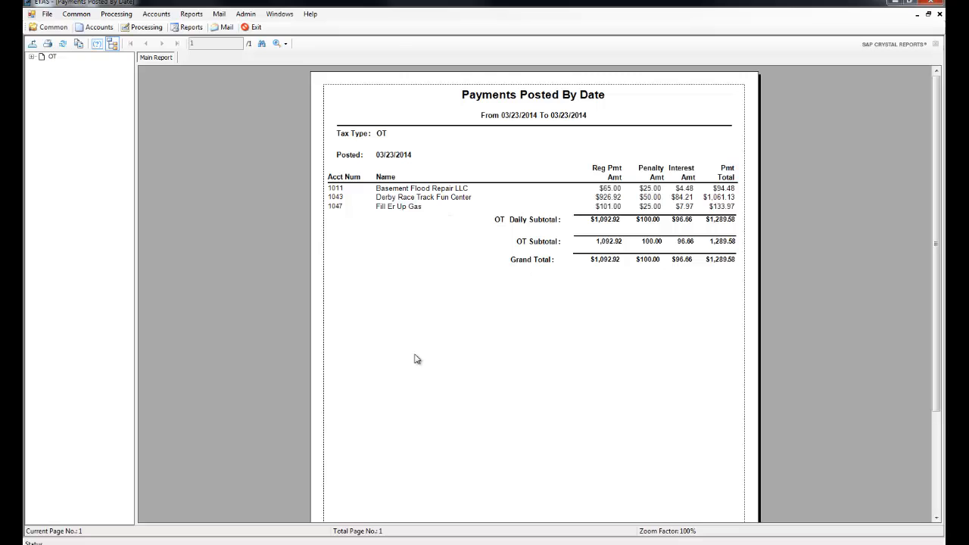
left_click(940, 14)
Run the Payments Posted By Date report from 3/1/2014 to 3/31/2014 and close it after viewing.
left_click(163, 82)
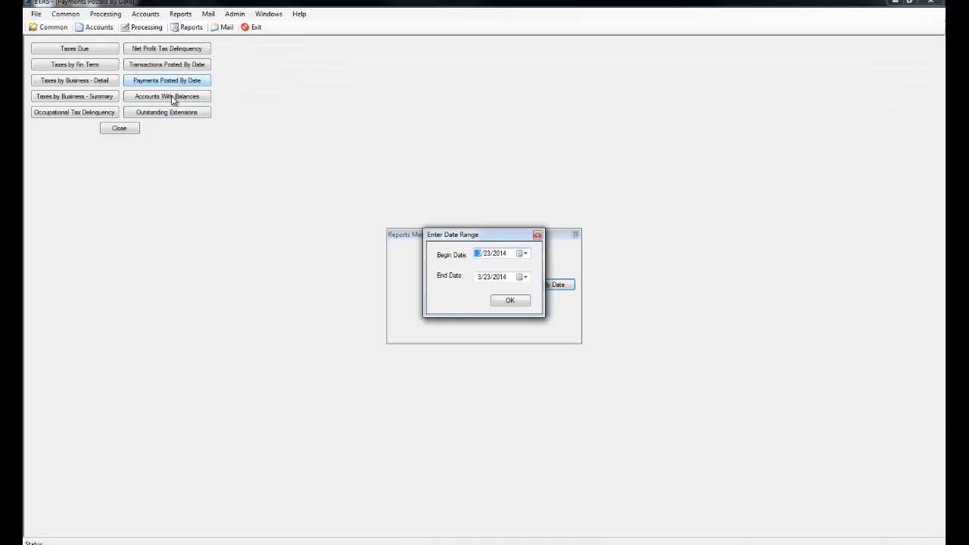
left_click(525, 254)
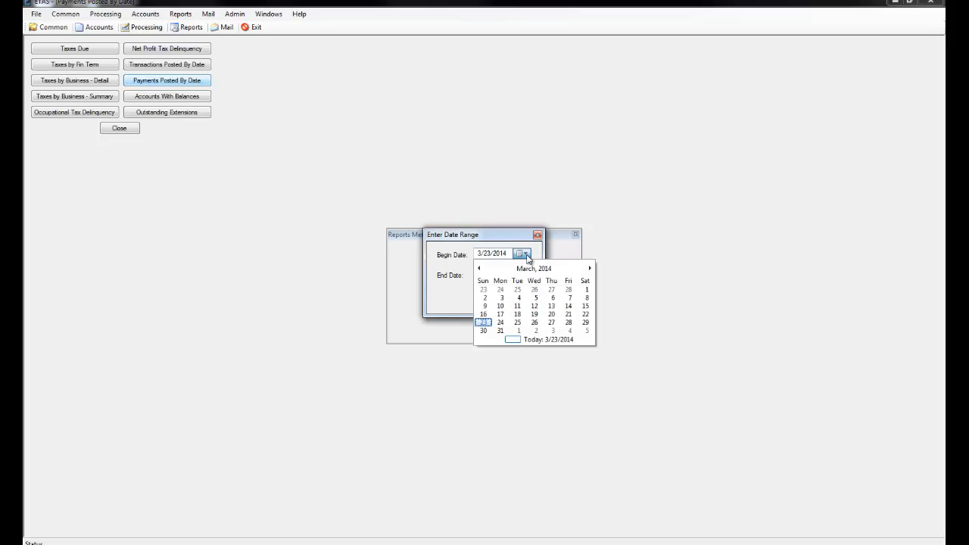
left_click(479, 269)
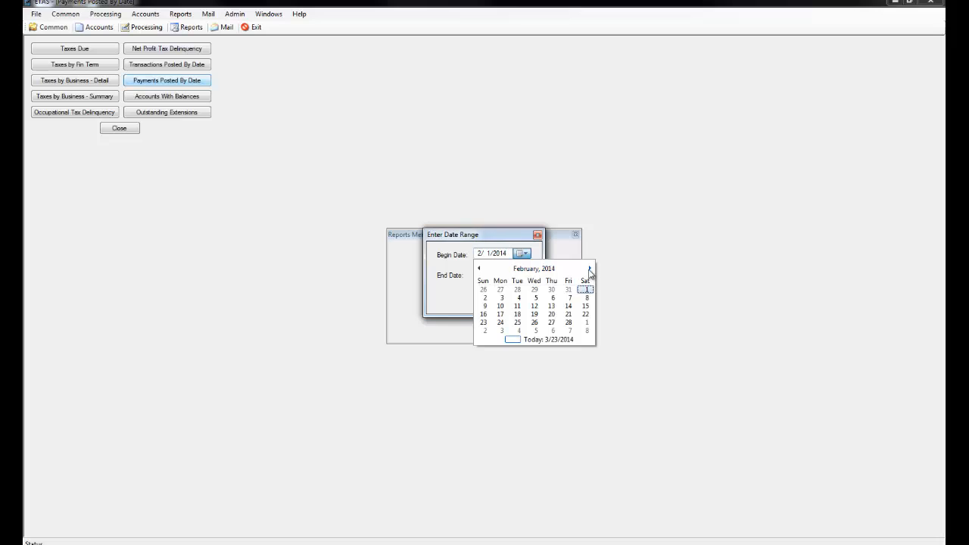
left_click(589, 269)
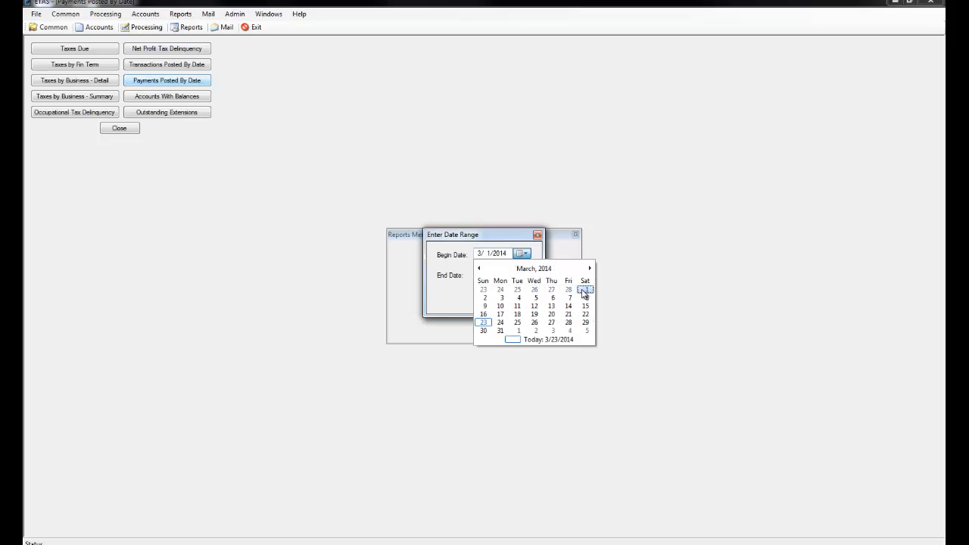
left_click(584, 291)
left_click(524, 277)
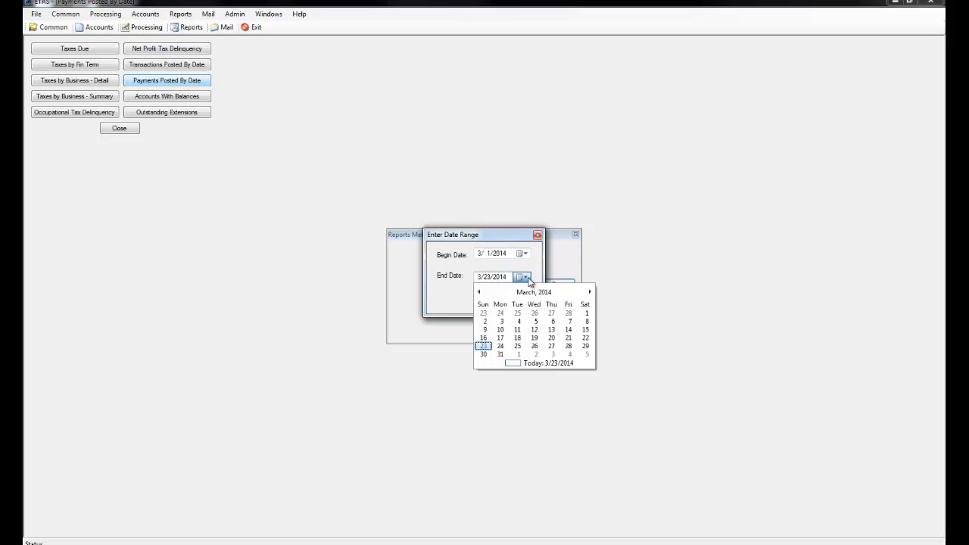
left_click(501, 354)
left_click(510, 301)
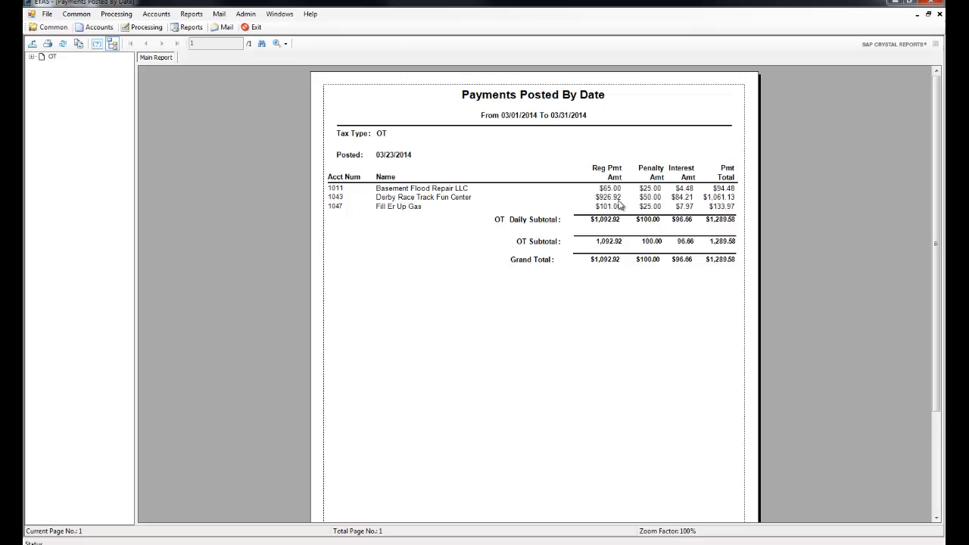
left_click(940, 13)
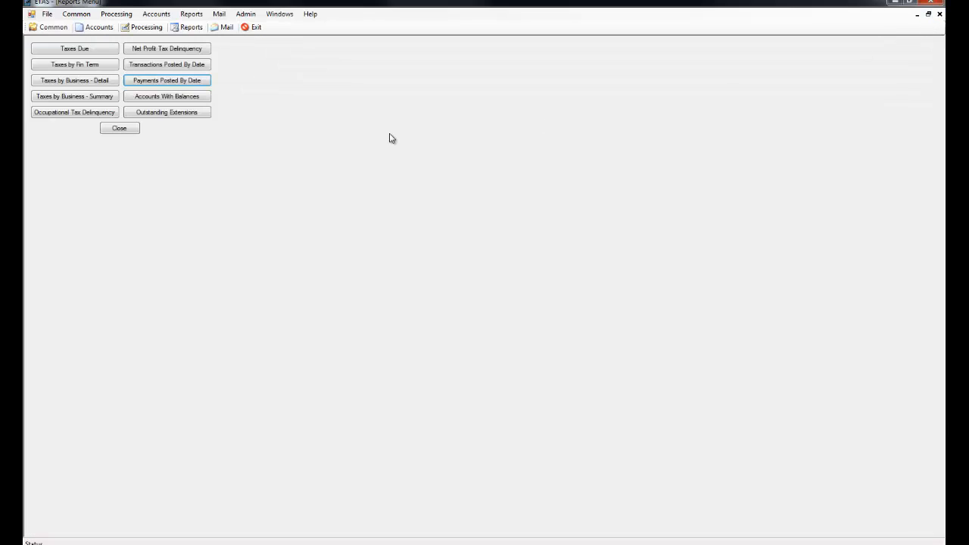
Run the Payments Posted By Date report from 3/23/2013 to 3/23/2014 and look through the listed payments.
left_click(171, 84)
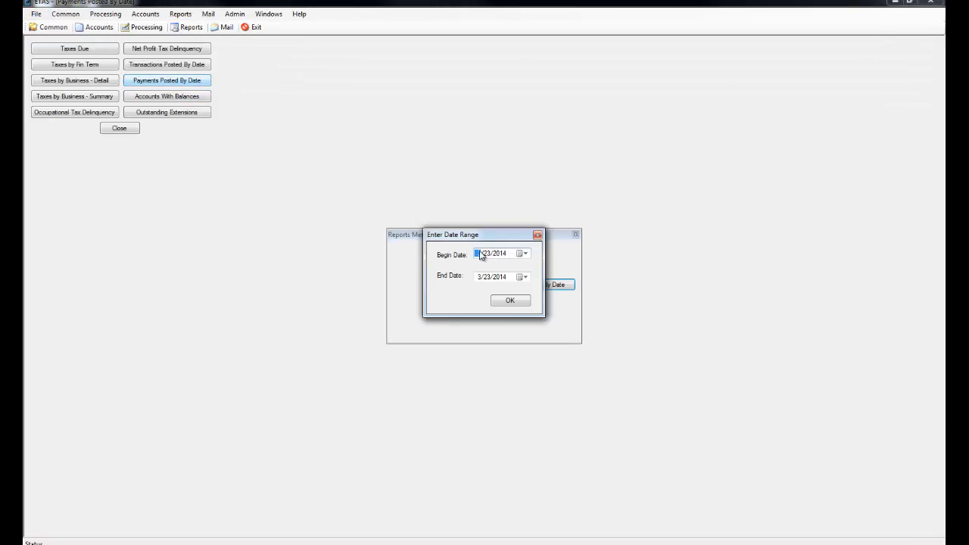
left_click(501, 254)
type("2013")
left_click(509, 301)
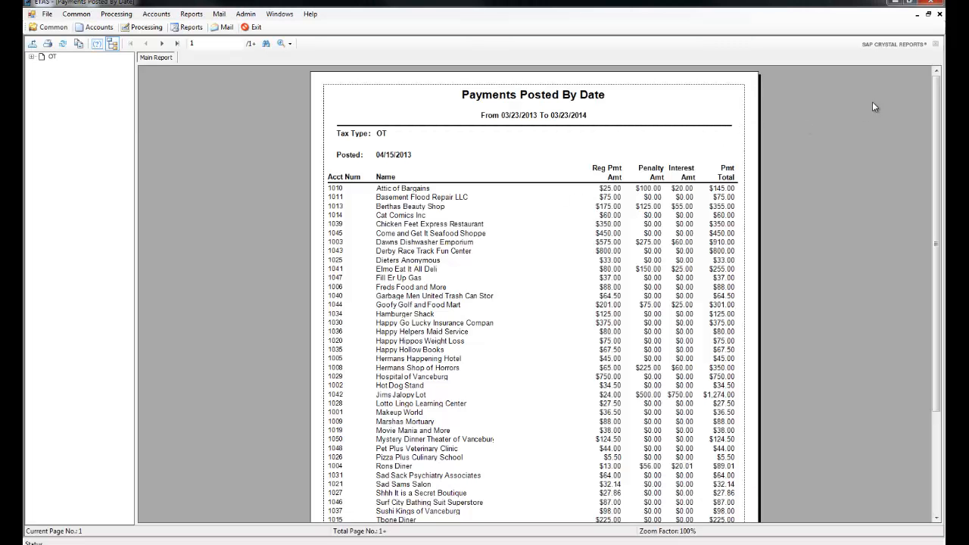
mouse_move(937, 106)
left_mouse_down()
mouse_move(938, 167)
mouse_move(938, 107)
left_mouse_up()
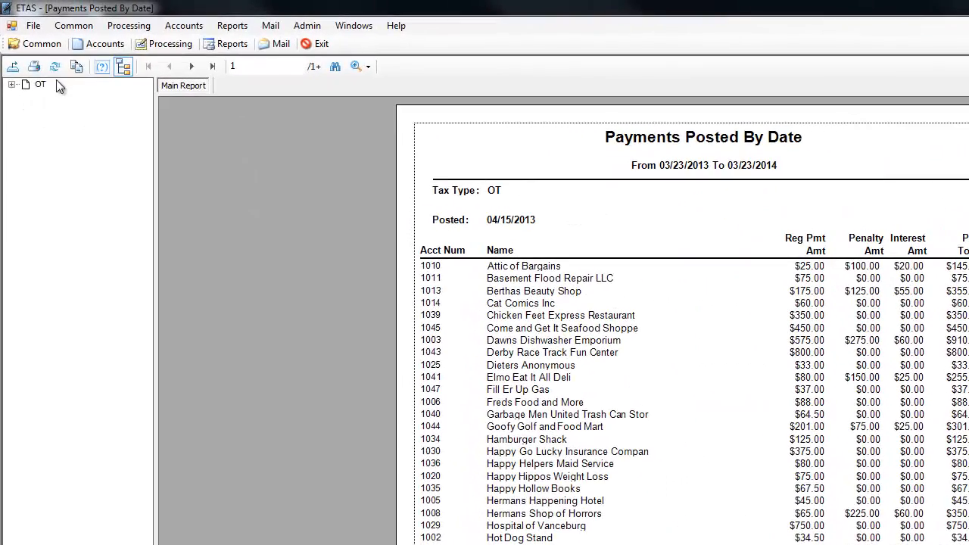
Examine the file types available for exporting the report, cancel the export, and close the report and reports menu.
left_click(13, 66)
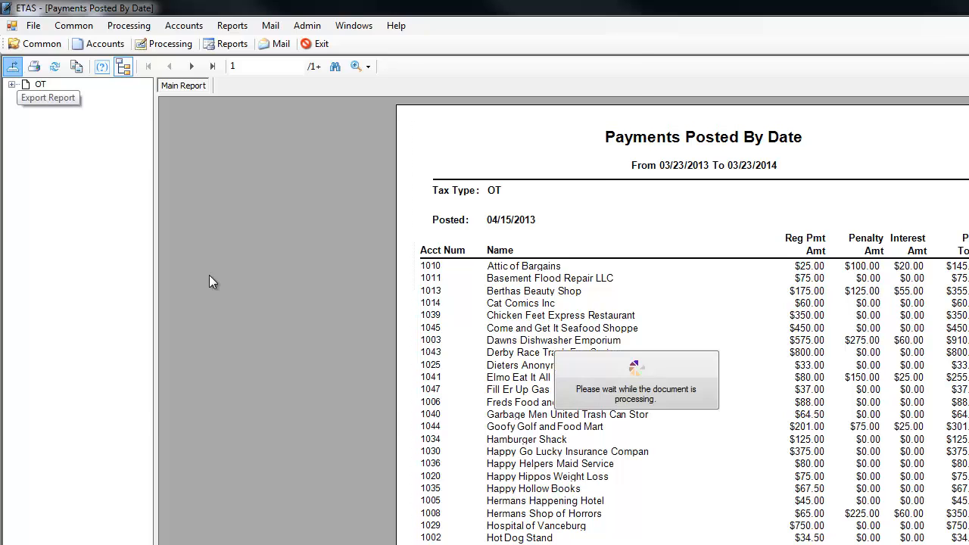
left_click(223, 354)
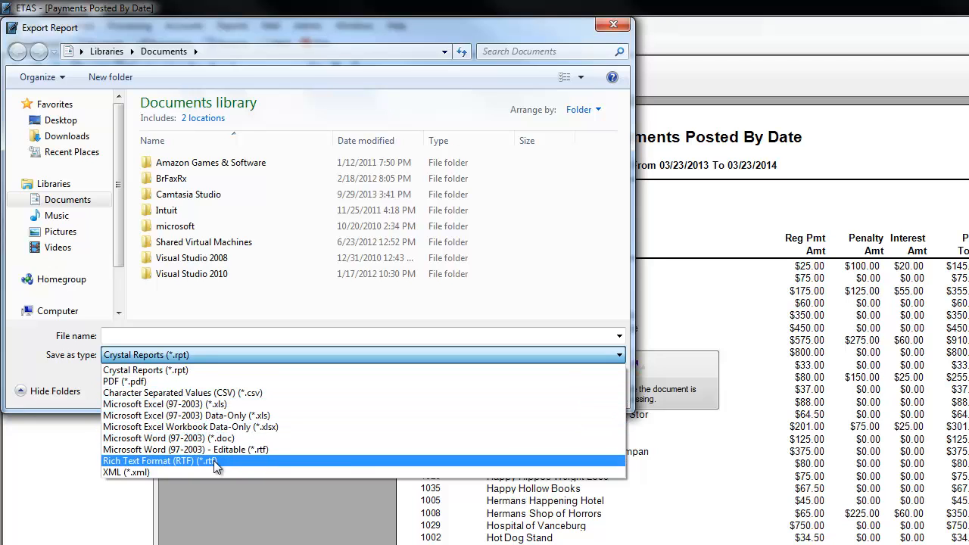
left_click(541, 370)
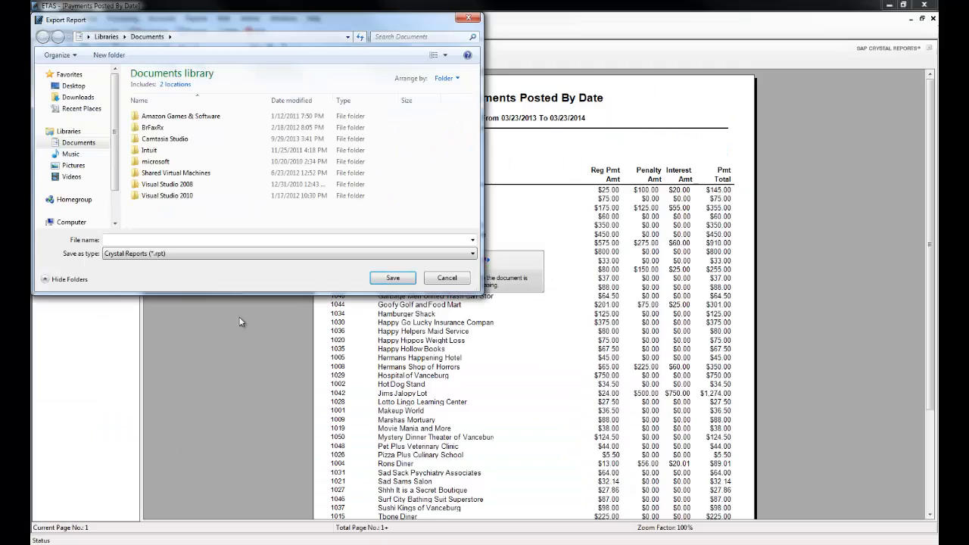
left_click(445, 278)
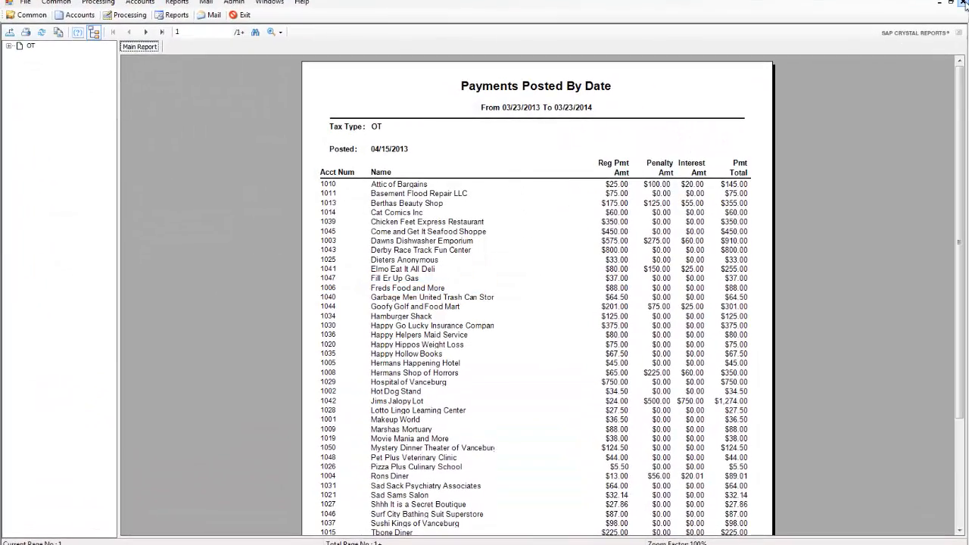
left_click(962, 3)
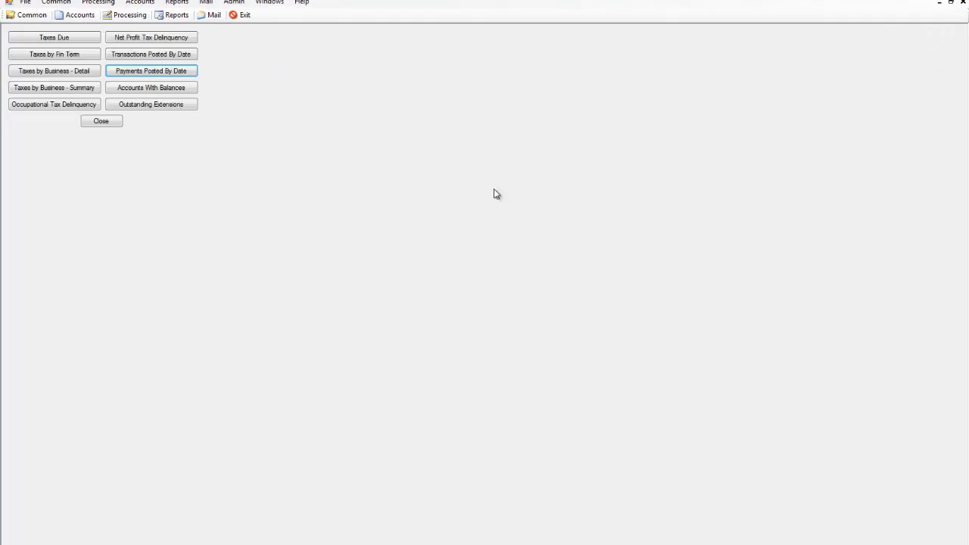
left_click(104, 122)
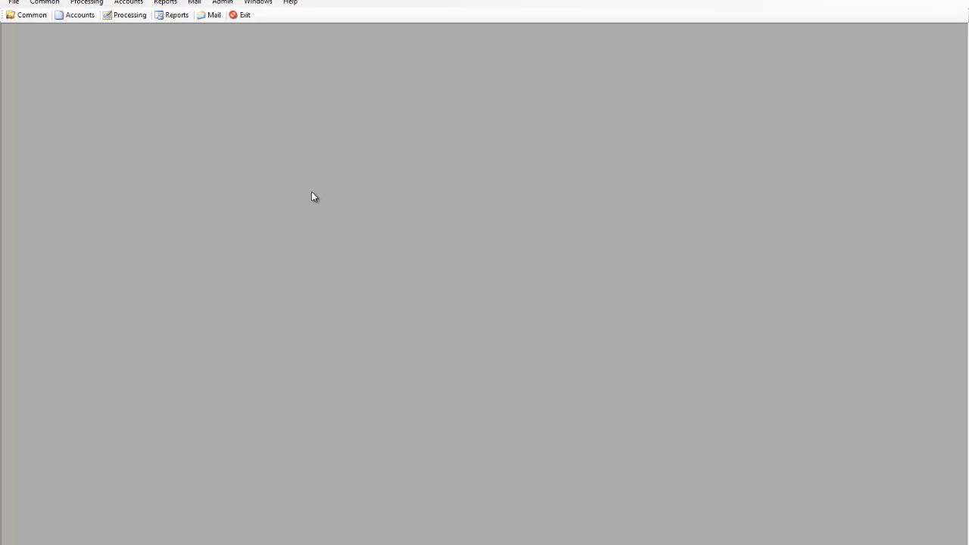